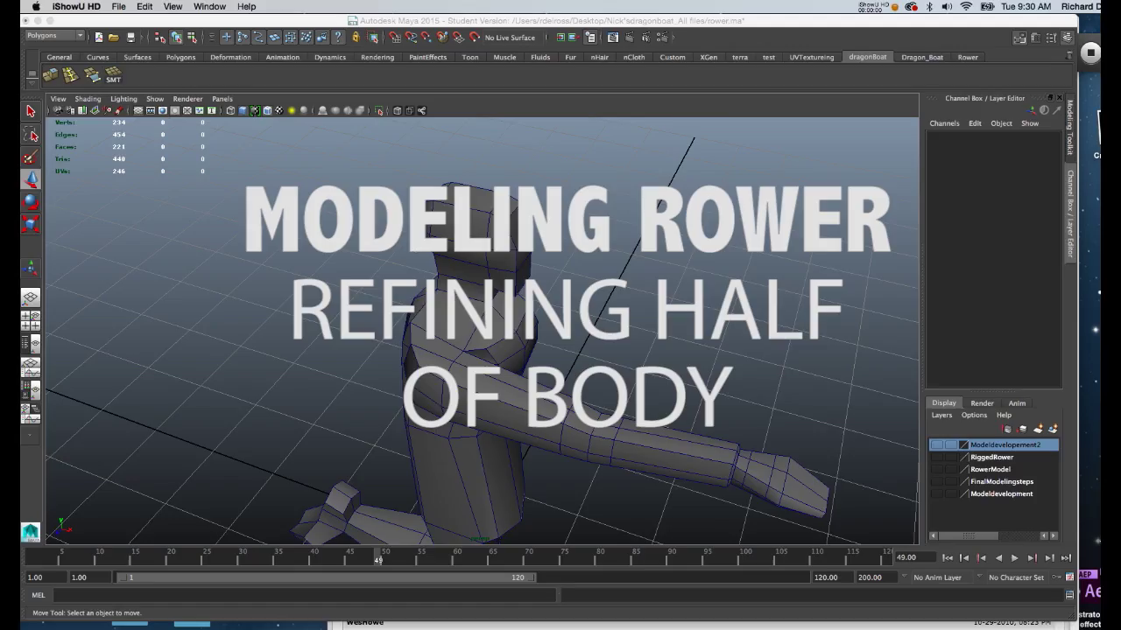
# - Move the edge on the side of the lower head sideways to reshape the jaw, checking it with the smooth preview
pyautogui.keyDown('alt'); pyautogui.moveTo(438, 210); pyautogui.dragTo(458, 283); pyautogui.keyUp('alt')
pyautogui.keyDown('alt'); pyautogui.moveTo(336, 266); pyautogui.dragTo(396, 286); pyautogui.keyUp('alt')
pyautogui.moveTo(395, 287); pyautogui.dragTo(388, 251, button='right')
pyautogui.click(398, 293)
pyautogui.keyDown('alt'); pyautogui.moveTo(419, 295); pyautogui.dragTo(368, 312); pyautogui.keyUp('alt')
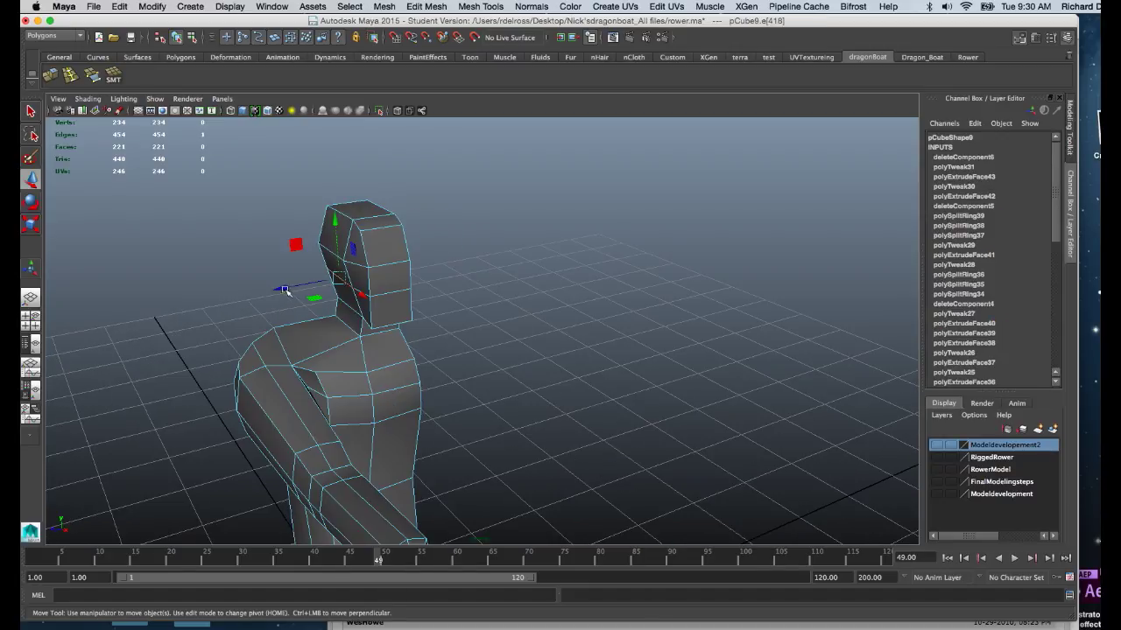
pyautogui.moveTo(283, 289); pyautogui.dragTo(386, 295)
pyautogui.press('3')
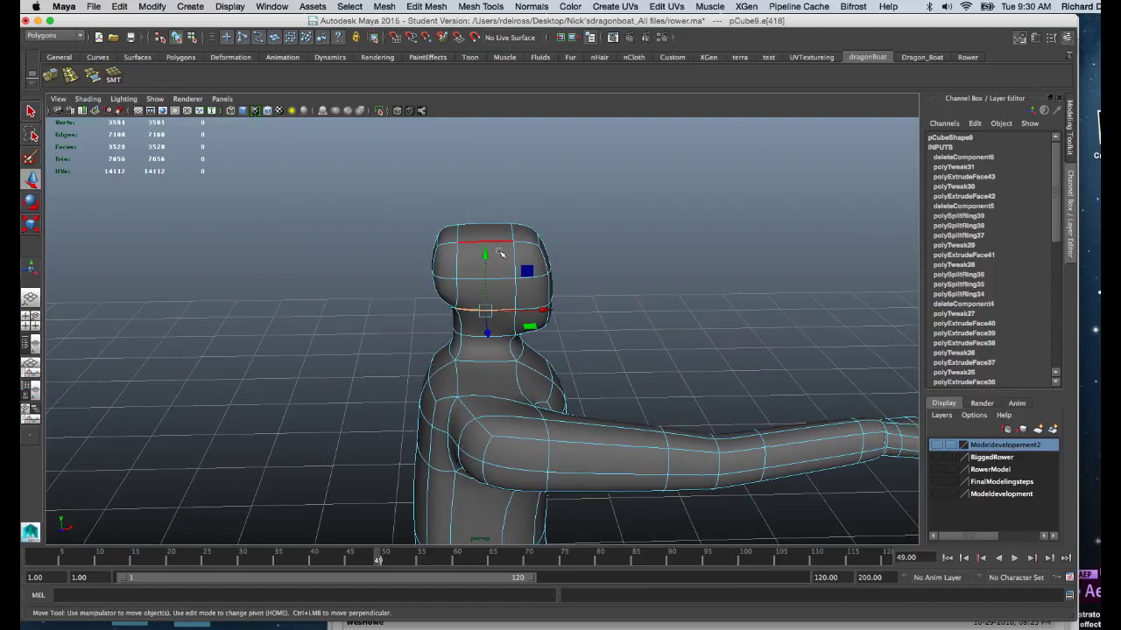
pyautogui.moveTo(523, 245); pyautogui.dragTo(589, 230, button='right')
pyautogui.press('1')
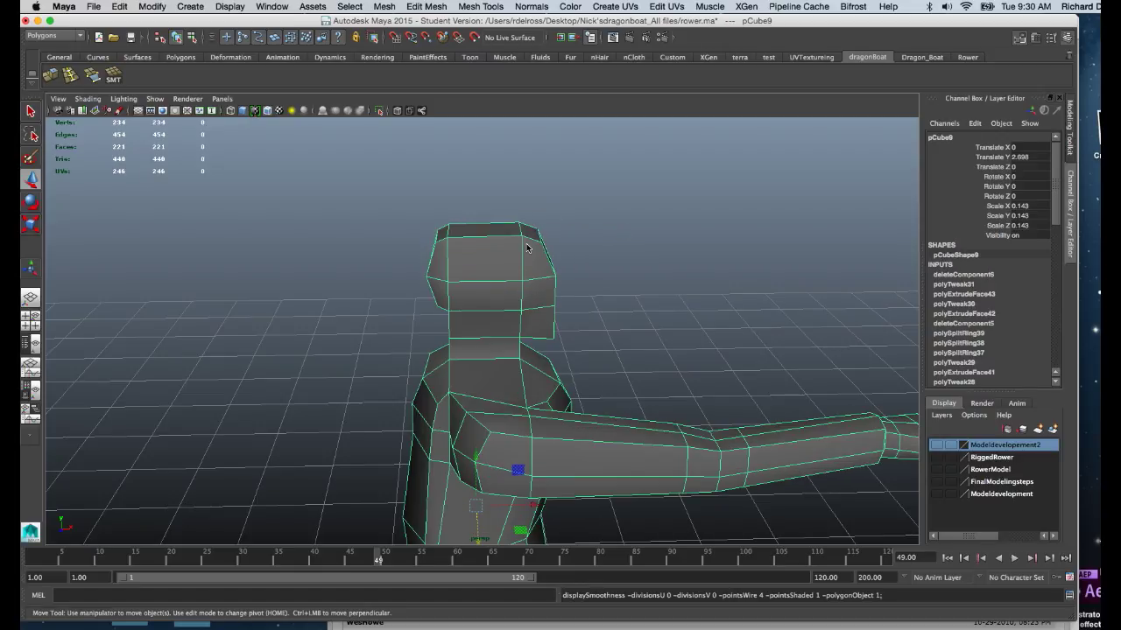
# - Inspect the half body from head to feet for areas that need more geometry
pyautogui.keyDown('alt'); pyautogui.moveTo(646, 276); pyautogui.dragTo(544, 246); pyautogui.keyUp('alt')
pyautogui.keyDown('alt'); pyautogui.moveTo(519, 316); pyautogui.dragTo(553, 315); pyautogui.keyUp('alt')
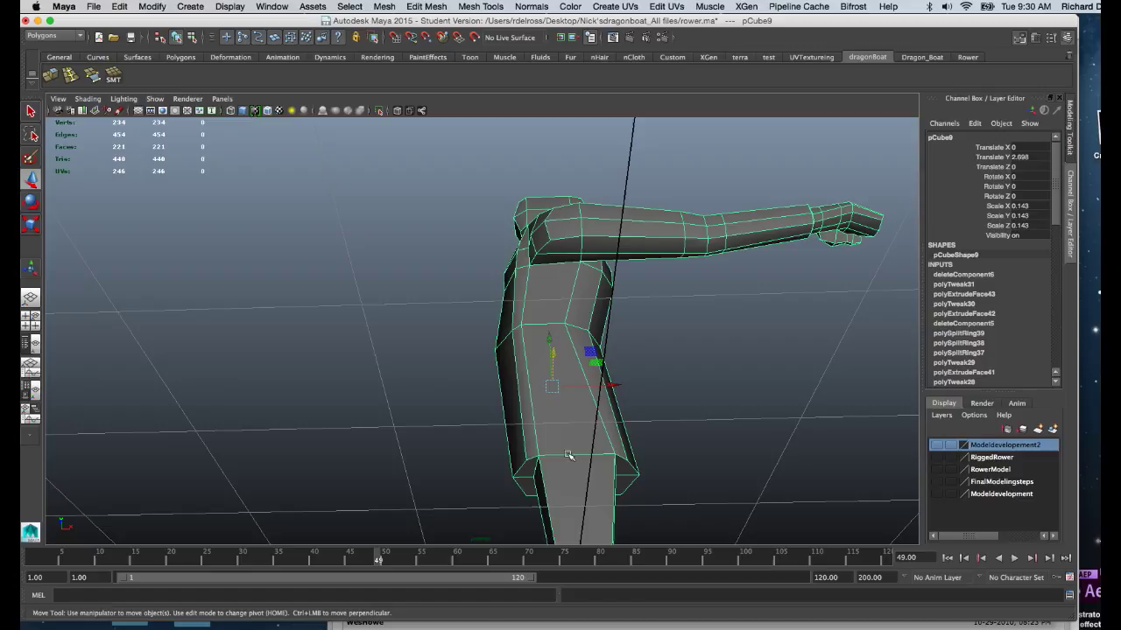
pyautogui.keyDown('alt'); pyautogui.moveTo(572, 403); pyautogui.dragTo(455, 333); pyautogui.keyUp('alt')
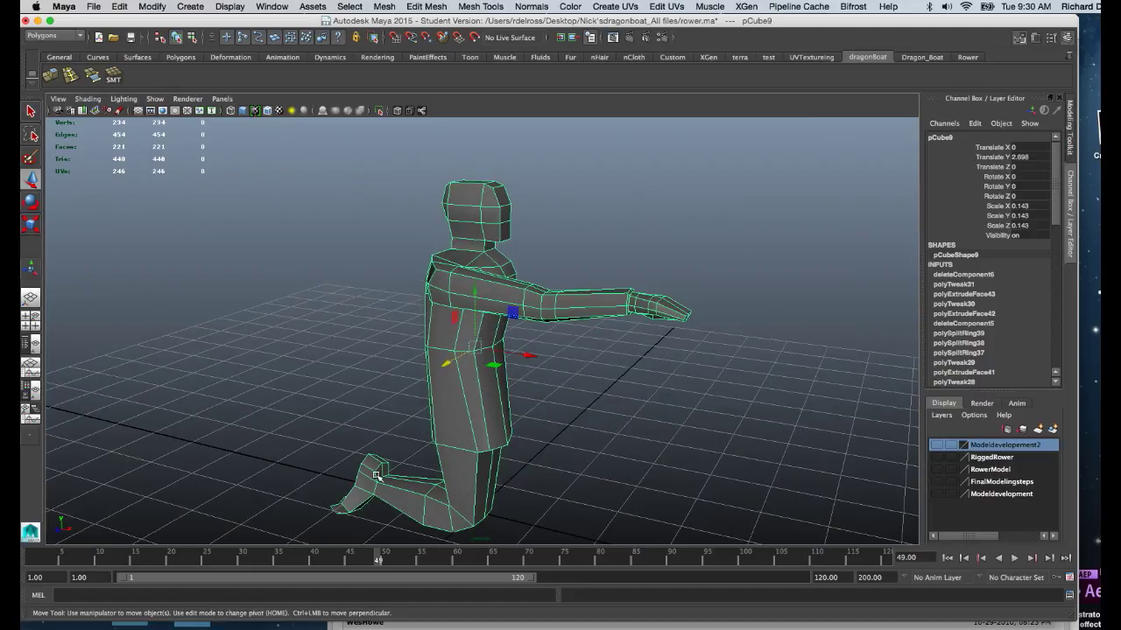
pyautogui.keyDown('alt'); pyautogui.moveTo(376, 476); pyautogui.dragTo(504, 485); pyautogui.keyUp('alt')
pyautogui.keyDown('alt'); pyautogui.moveTo(523, 445); pyautogui.dragTo(459, 317, button='middle'); pyautogui.keyUp('alt')
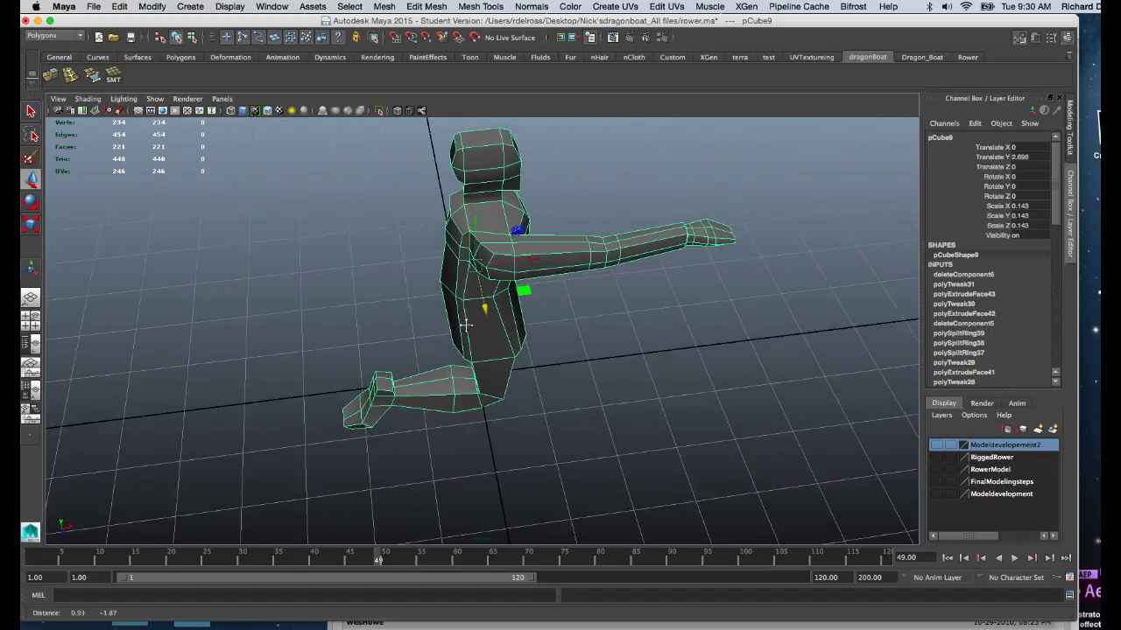
pyautogui.keyDown('alt'); pyautogui.moveTo(460, 318); pyautogui.dragTo(476, 493, button='right'); pyautogui.keyUp('alt')
pyautogui.keyDown('alt'); pyautogui.moveTo(476, 493); pyautogui.dragTo(522, 318); pyautogui.keyUp('alt')
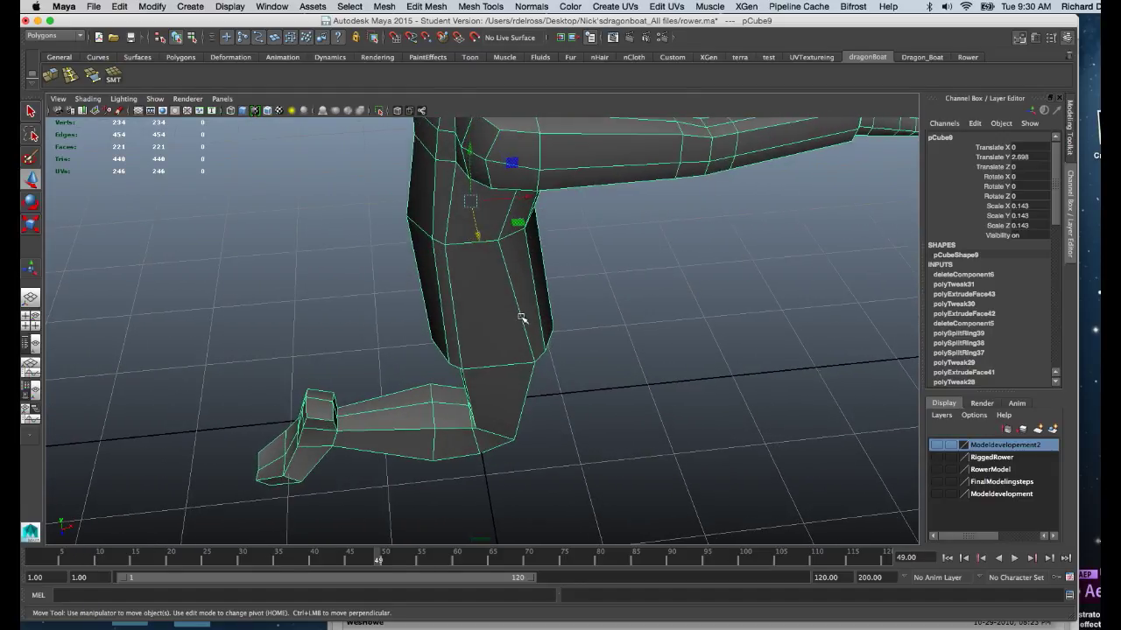
pyautogui.keyDown('alt'); pyautogui.moveTo(522, 318); pyautogui.dragTo(524, 437, button='middle'); pyautogui.keyUp('alt')
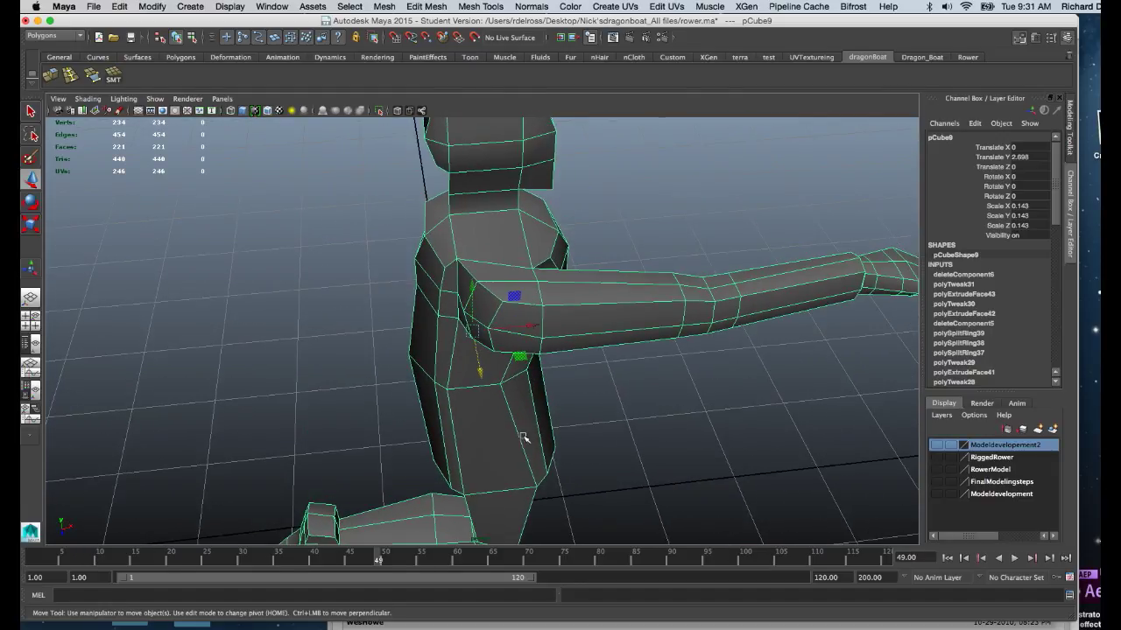
pyautogui.keyDown('alt'); pyautogui.moveTo(524, 438); pyautogui.dragTo(443, 304); pyautogui.keyUp('alt')
pyautogui.keyDown('alt'); pyautogui.moveTo(443, 254); pyautogui.dragTo(535, 376, button='middle'); pyautogui.keyUp('alt')
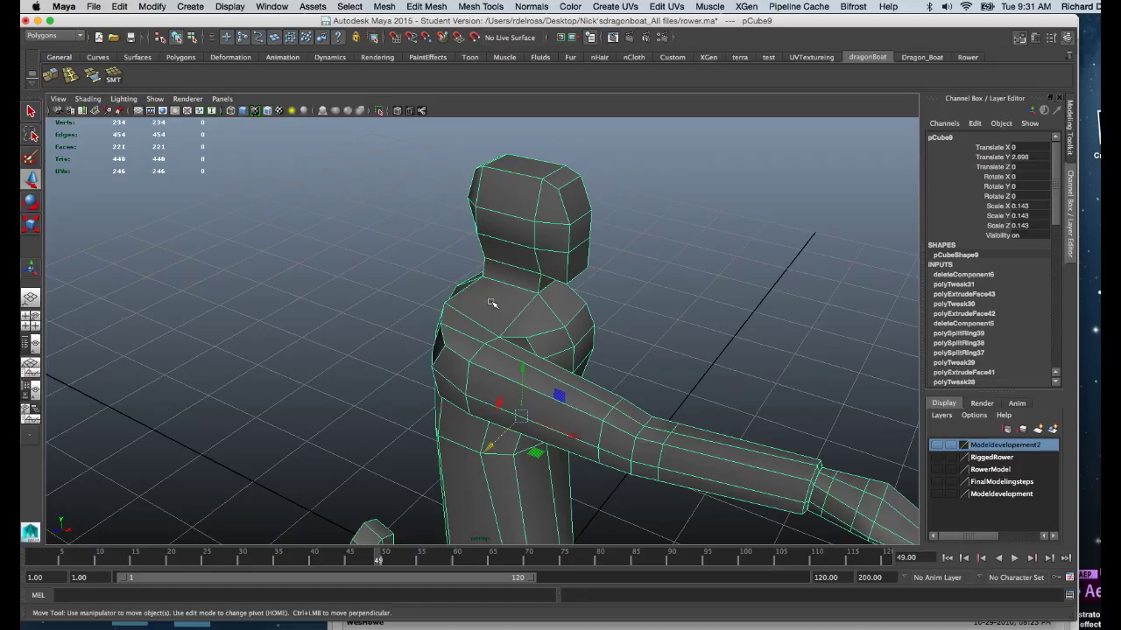
pyautogui.keyDown('alt'); pyautogui.moveTo(493, 300); pyautogui.dragTo(519, 286); pyautogui.keyUp('alt')
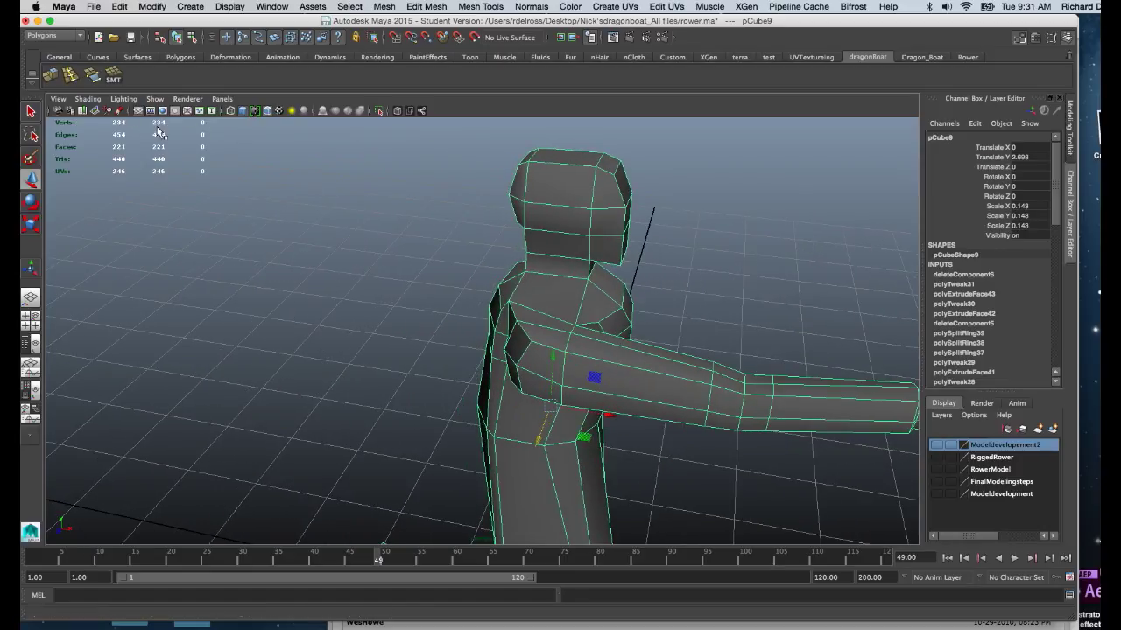
# - Insert a vertical edge loop through the middle of the head's side, continuing down the torso and leg
pyautogui.click(70, 76)
pyautogui.moveTo(570, 169); pyautogui.dragTo(565, 170)
pyautogui.keyDown('alt'); pyautogui.moveTo(563, 308); pyautogui.dragTo(569, 270); pyautogui.keyUp('alt')
pyautogui.keyDown('alt'); pyautogui.moveTo(568, 269); pyautogui.dragTo(498, 188, button='right'); pyautogui.keyUp('alt')
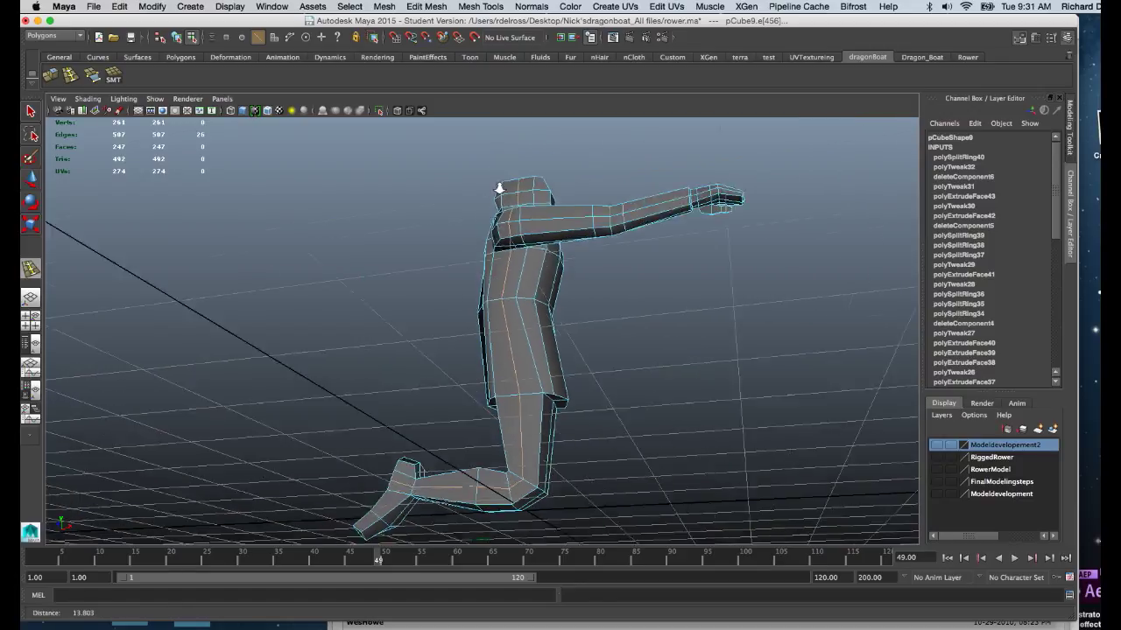
pyautogui.keyDown('alt'); pyautogui.moveTo(529, 328); pyautogui.dragTo(509, 372); pyautogui.keyUp('alt')
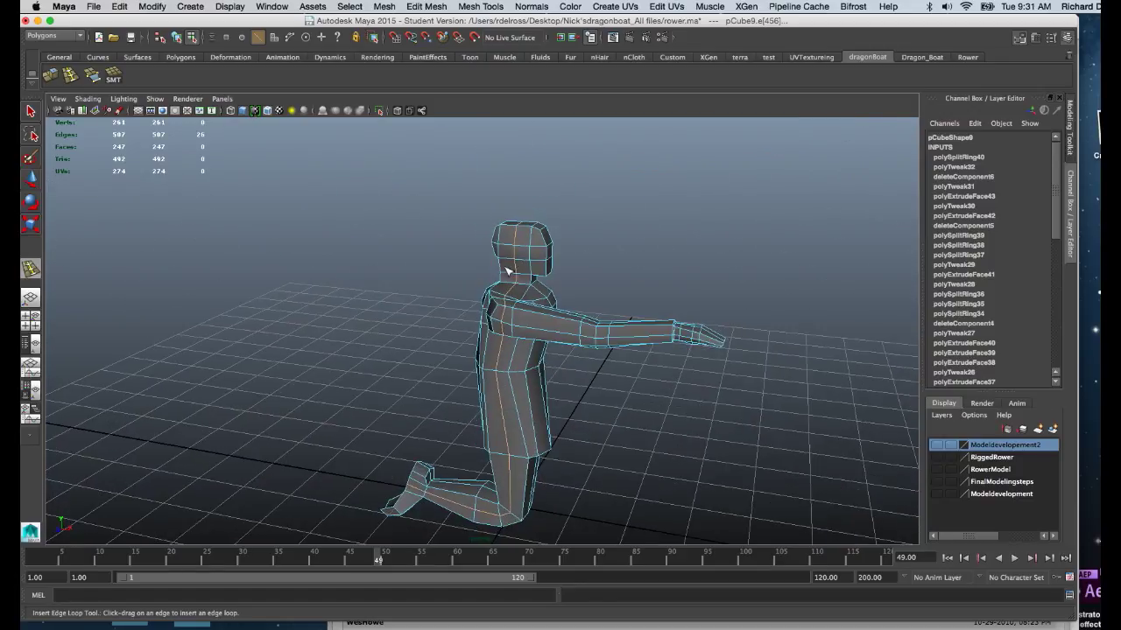
pyautogui.keyDown('alt'); pyautogui.moveTo(506, 270); pyautogui.dragTo(520, 394, button='right'); pyautogui.keyUp('alt')
pyautogui.keyDown('alt'); pyautogui.moveTo(541, 163); pyautogui.dragTo(515, 257, button='middle'); pyautogui.keyUp('alt')
# - Raise the new loop's edge on top of the head to round the crown, checking it with the smooth preview
pyautogui.press('w')
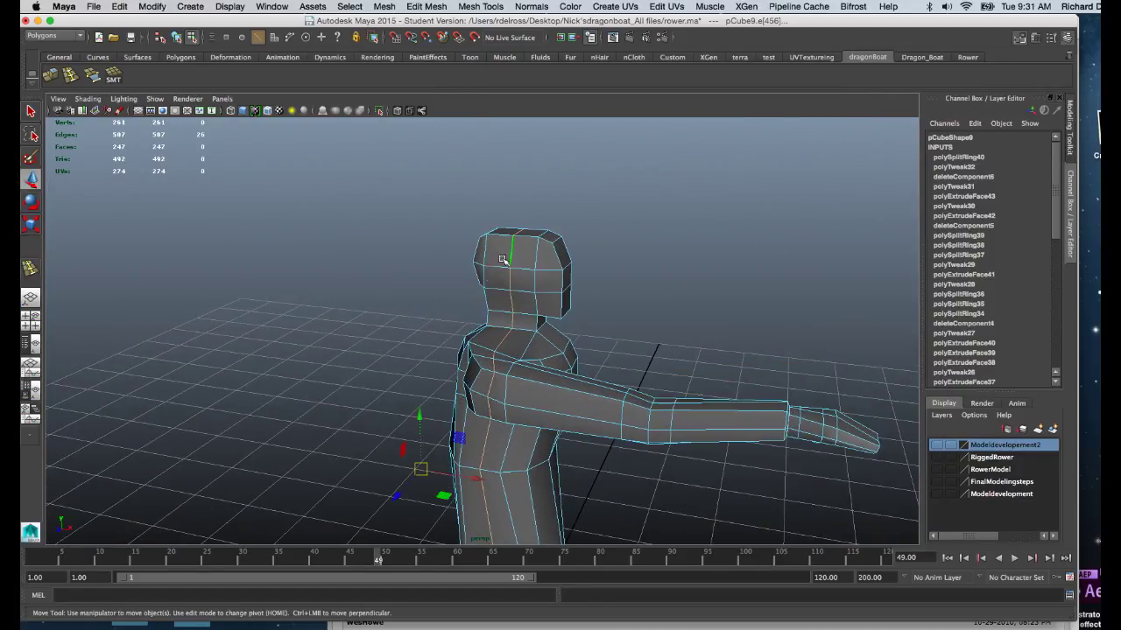
pyautogui.keyDown('alt'); pyautogui.moveTo(494, 247); pyautogui.dragTo(527, 342, button='right'); pyautogui.keyUp('alt')
pyautogui.keyDown('alt'); pyautogui.moveTo(528, 342); pyautogui.dragTo(570, 270); pyautogui.keyUp('alt')
pyautogui.keyDown('alt'); pyautogui.moveTo(573, 256); pyautogui.dragTo(532, 298, button='middle'); pyautogui.keyUp('alt')
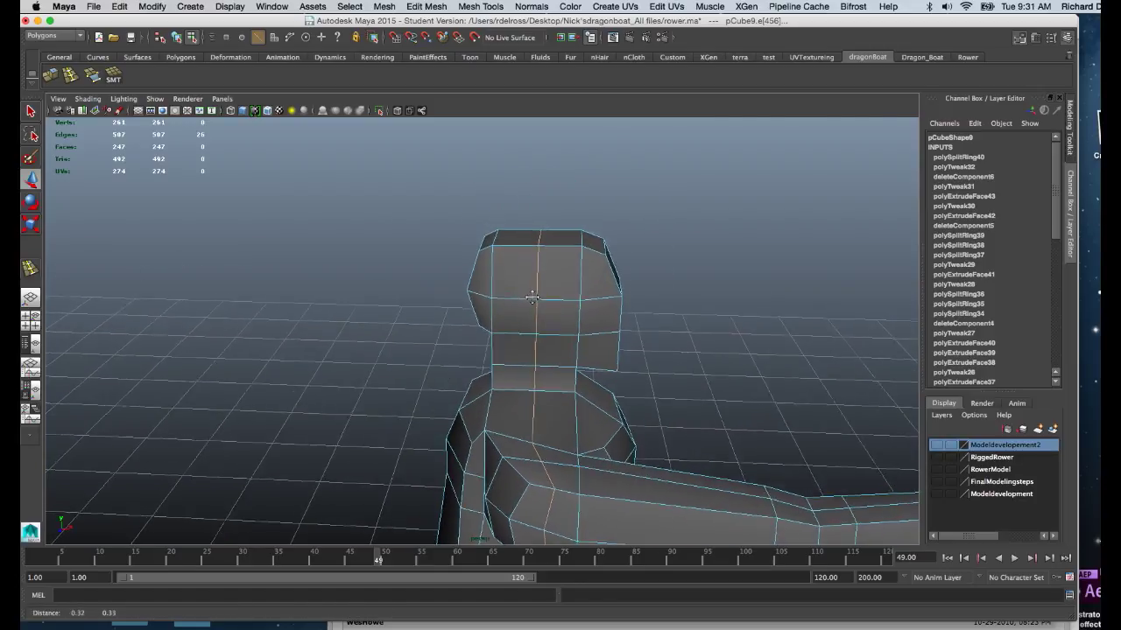
pyautogui.keyDown('alt'); pyautogui.moveTo(532, 298); pyautogui.dragTo(565, 282); pyautogui.keyUp('alt')
pyautogui.rightClick(561, 279)
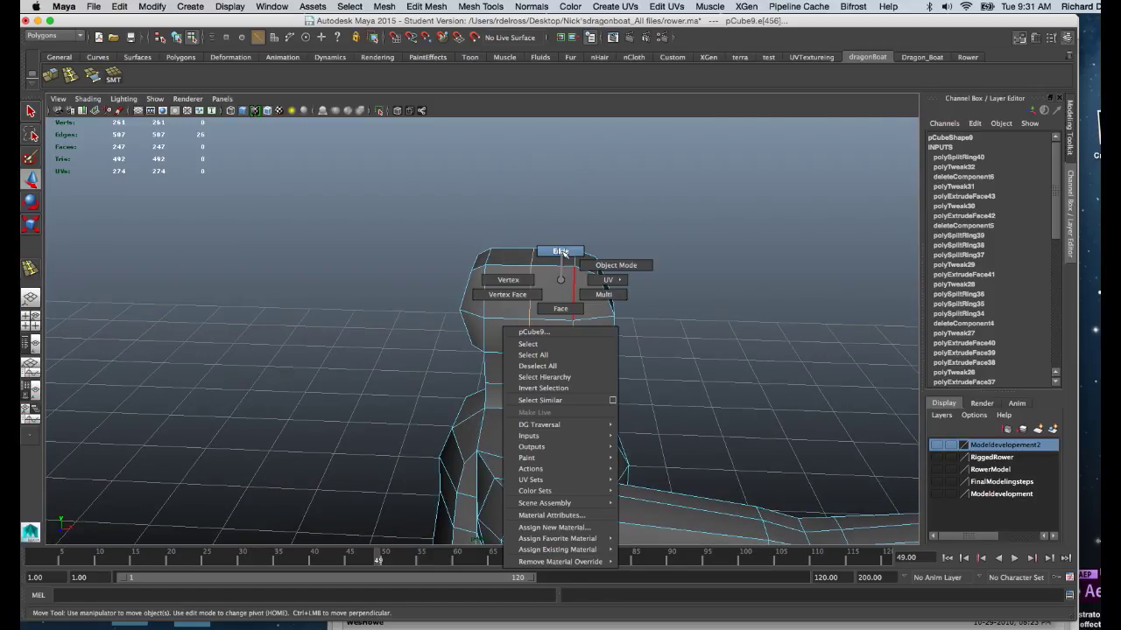
pyautogui.click(562, 252)
pyautogui.click(532, 256)
pyautogui.moveTo(535, 225); pyautogui.dragTo(535, 216)
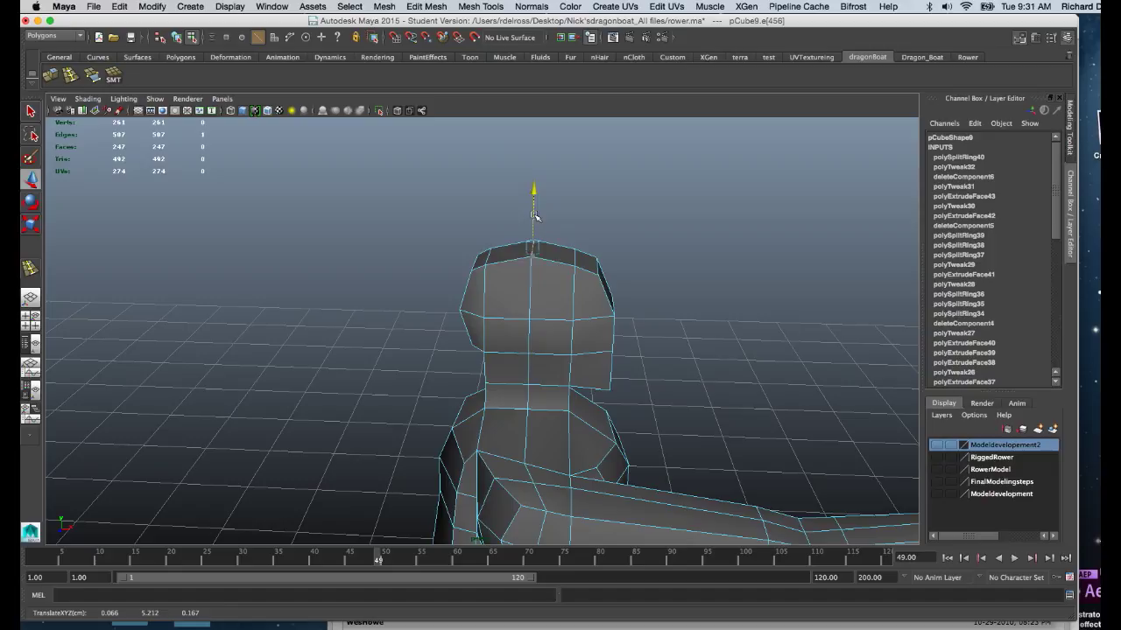
pyautogui.press('3')
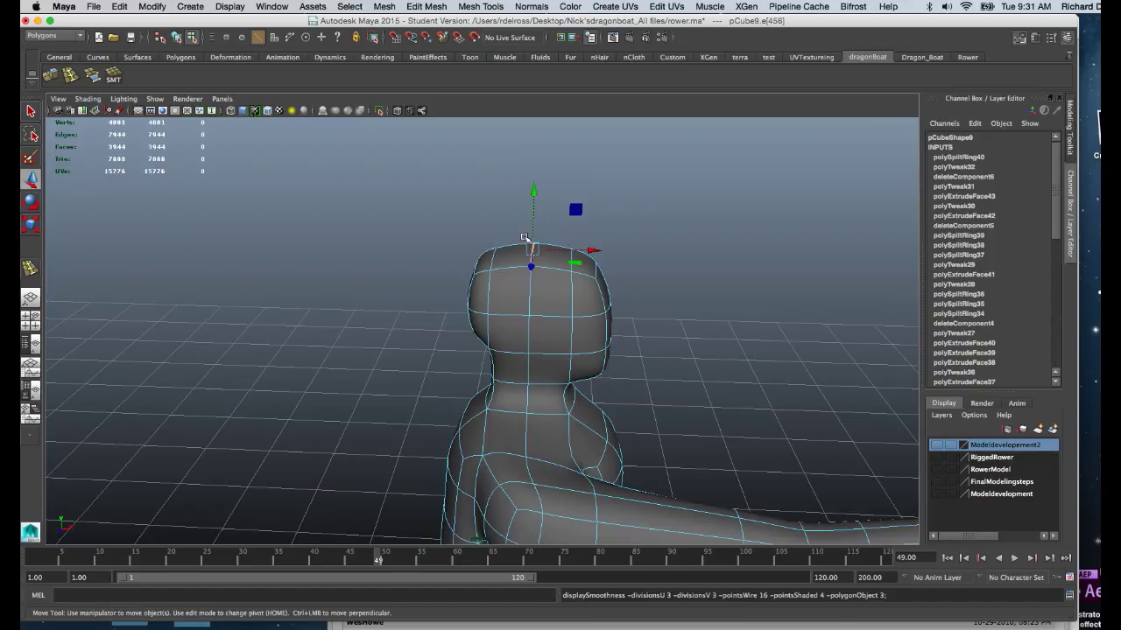
pyautogui.keyDown('alt'); pyautogui.moveTo(534, 270); pyautogui.dragTo(517, 288); pyautogui.keyUp('alt')
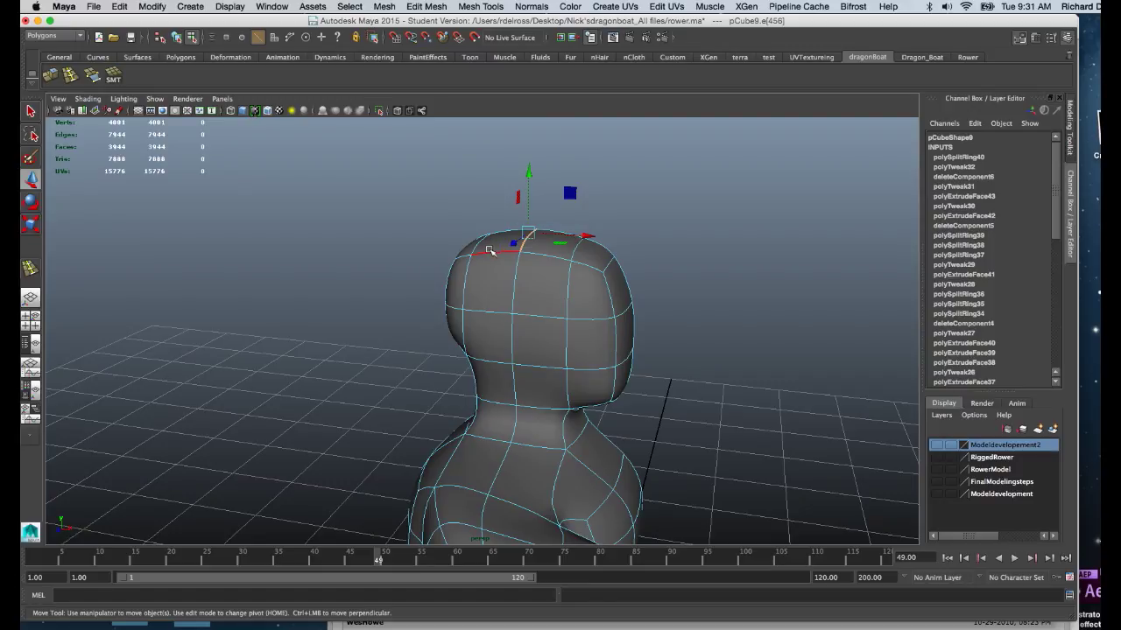
pyautogui.press('1')
# - Select the full edge loop along the side of the leg and scale it outward in Z to about 1.3
pyautogui.scroll(-8, 505, 263)
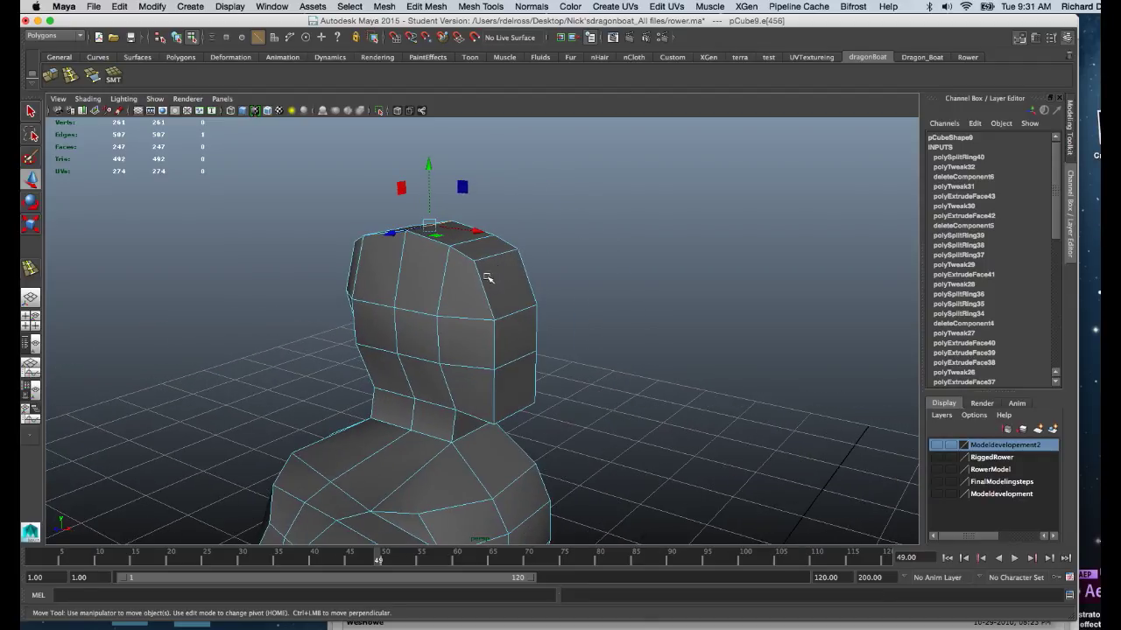
pyautogui.keyDown('alt'); pyautogui.moveTo(502, 272); pyautogui.dragTo(539, 282); pyautogui.keyUp('alt')
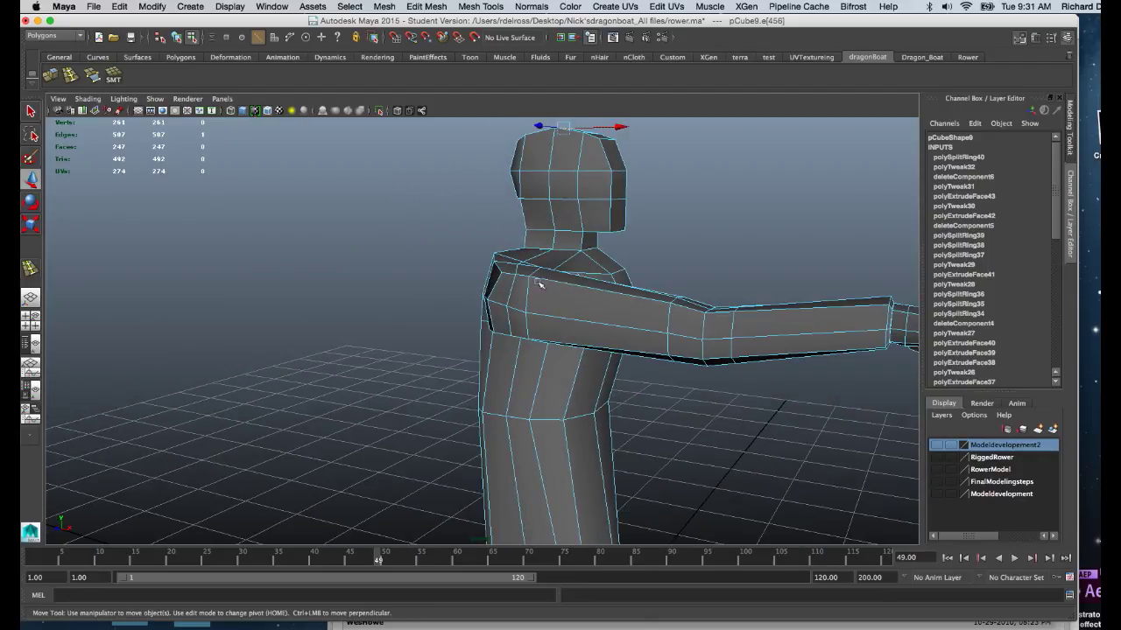
pyautogui.keyDown('alt'); pyautogui.moveTo(531, 400); pyautogui.dragTo(588, 183, button='middle'); pyautogui.keyUp('alt')
pyautogui.scroll(-3, 597, 403)
pyautogui.keyDown('alt'); pyautogui.moveTo(597, 403); pyautogui.dragTo(579, 327, button='middle'); pyautogui.keyUp('alt')
pyautogui.keyDown('alt'); pyautogui.moveTo(517, 250); pyautogui.dragTo(570, 333); pyautogui.keyUp('alt')
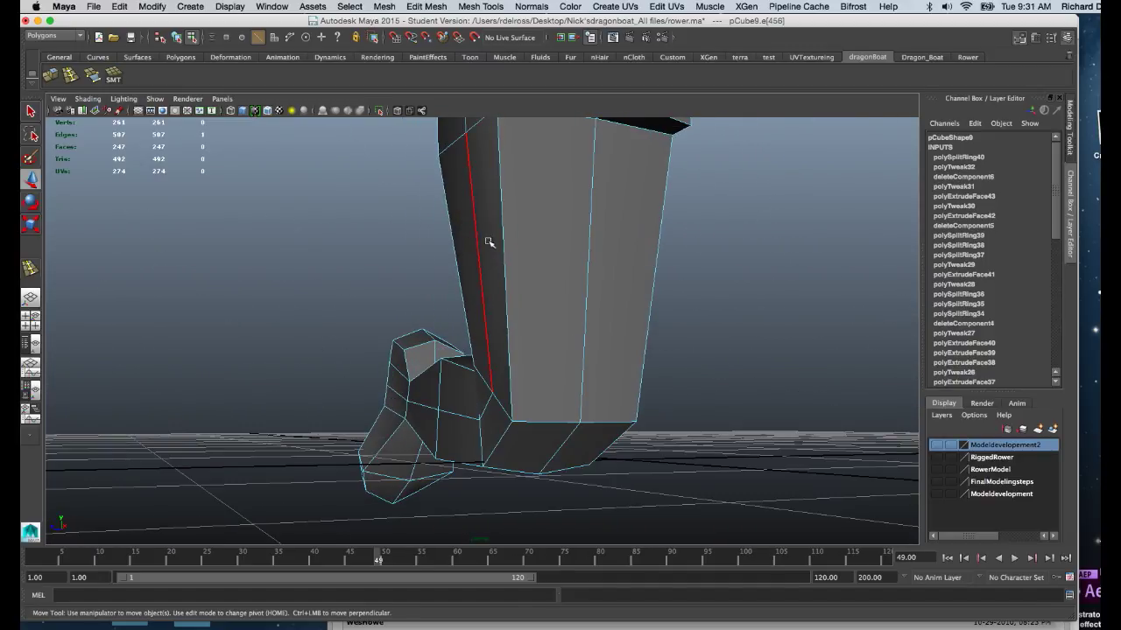
pyautogui.keyDown('alt'); pyautogui.moveTo(488, 241); pyautogui.dragTo(375, 258); pyautogui.keyUp('alt')
pyautogui.click(578, 292)
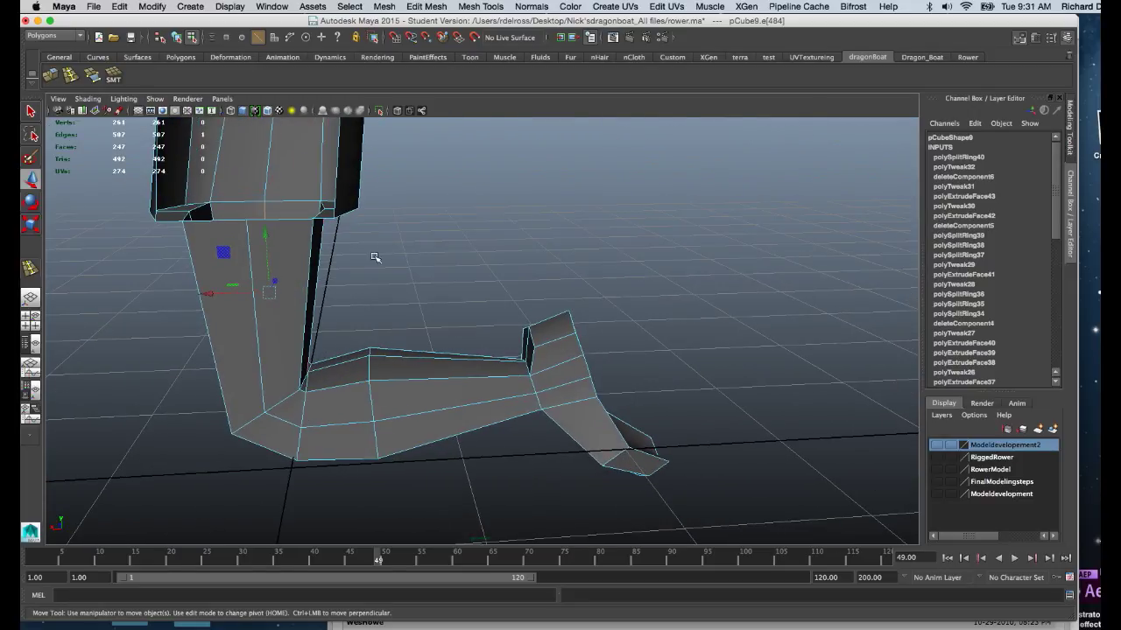
pyautogui.doubleClick(256, 316)
pyautogui.keyDown('alt'); pyautogui.moveTo(412, 309); pyautogui.dragTo(281, 316); pyautogui.keyUp('alt')
pyautogui.keyDown('alt'); pyautogui.moveTo(466, 274); pyautogui.dragTo(351, 354, button='middle'); pyautogui.keyUp('alt')
pyautogui.press('r')
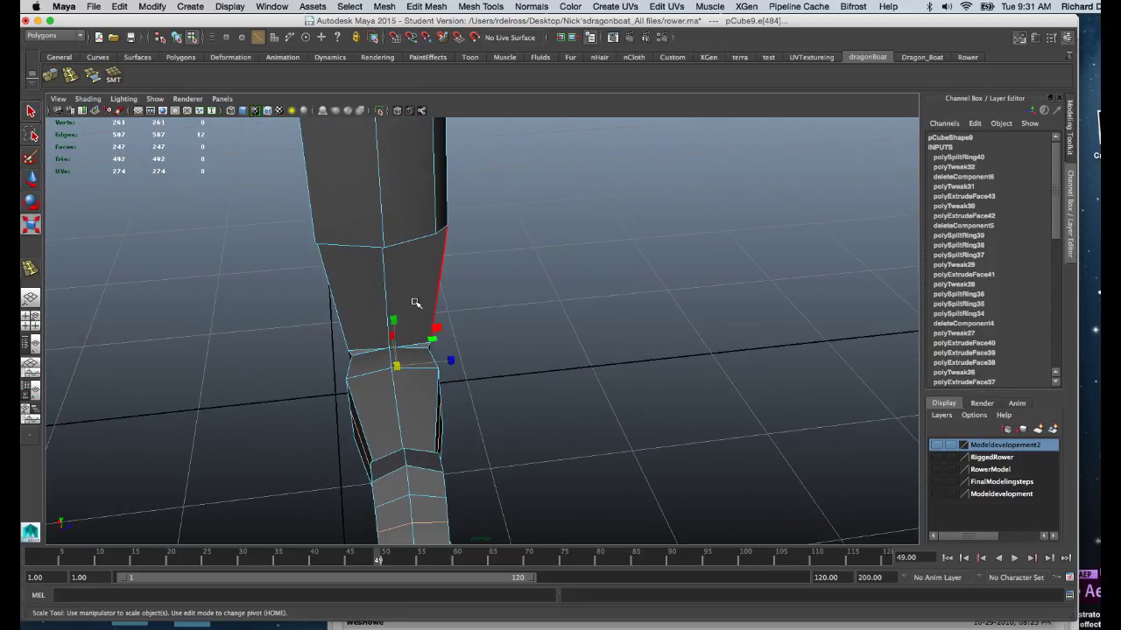
pyautogui.moveTo(453, 360); pyautogui.dragTo(470, 361)
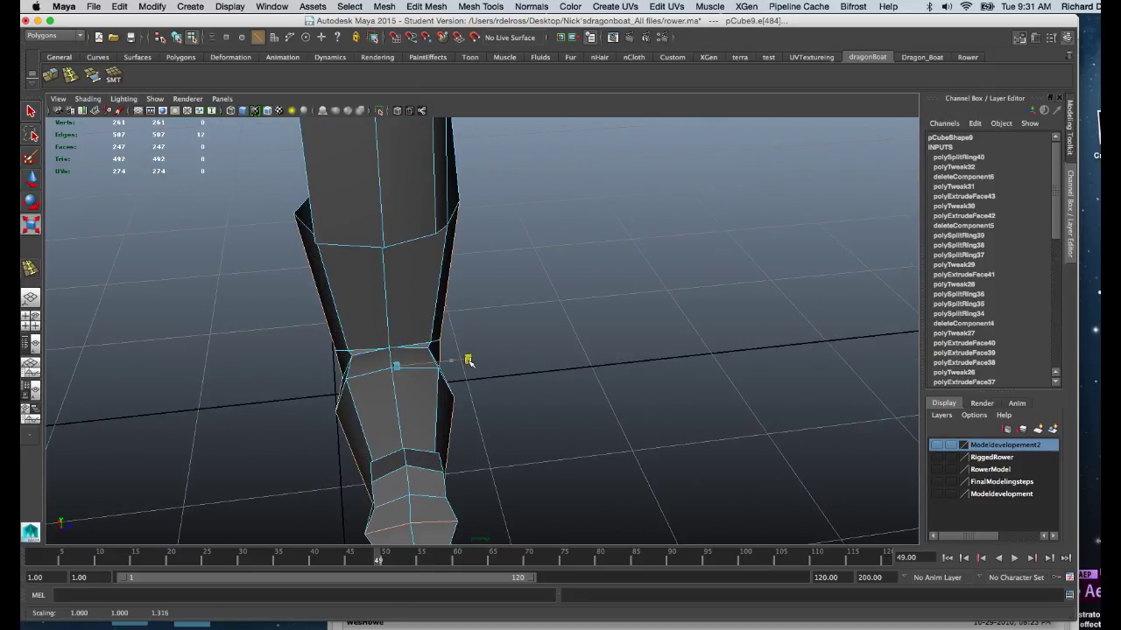
# - Examine the widened leg, foot and torso from several sides, including with the smooth preview
pyautogui.keyDown('alt'); pyautogui.moveTo(524, 324); pyautogui.dragTo(420, 273); pyautogui.keyUp('alt')
pyautogui.keyDown('alt'); pyautogui.moveTo(580, 358); pyautogui.dragTo(488, 383); pyautogui.keyUp('alt')
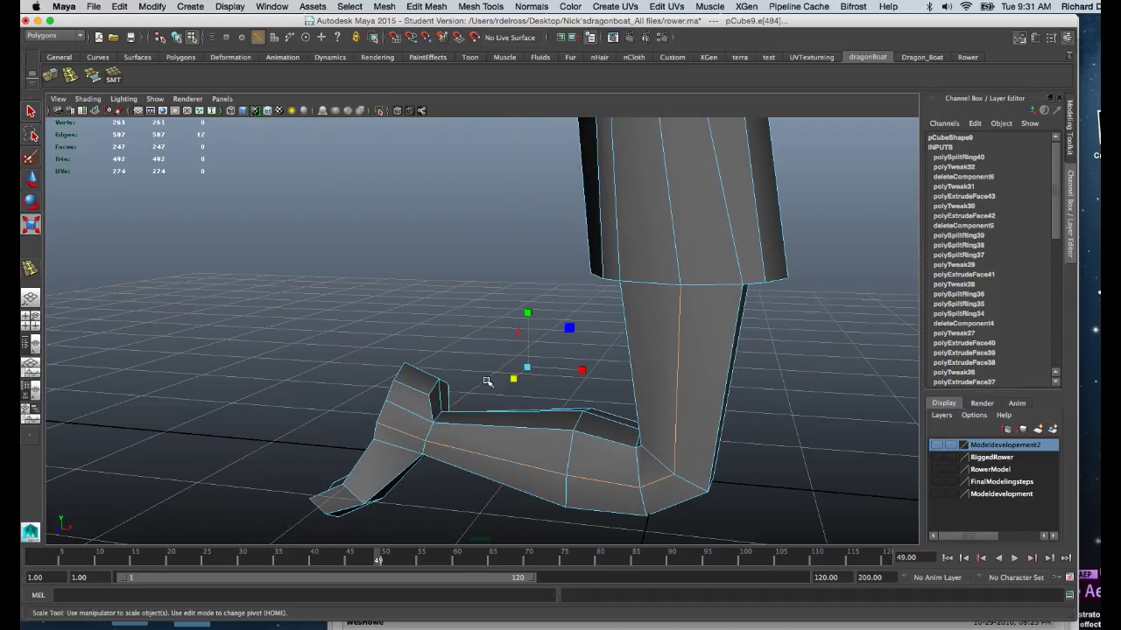
pyautogui.keyDown('alt'); pyautogui.moveTo(558, 338); pyautogui.dragTo(530, 331, button='right'); pyautogui.keyUp('alt')
pyautogui.keyDown('alt'); pyautogui.moveTo(530, 330); pyautogui.dragTo(630, 310); pyautogui.keyUp('alt')
pyautogui.keyDown('alt'); pyautogui.moveTo(576, 287); pyautogui.dragTo(562, 281, button='right'); pyautogui.keyUp('alt')
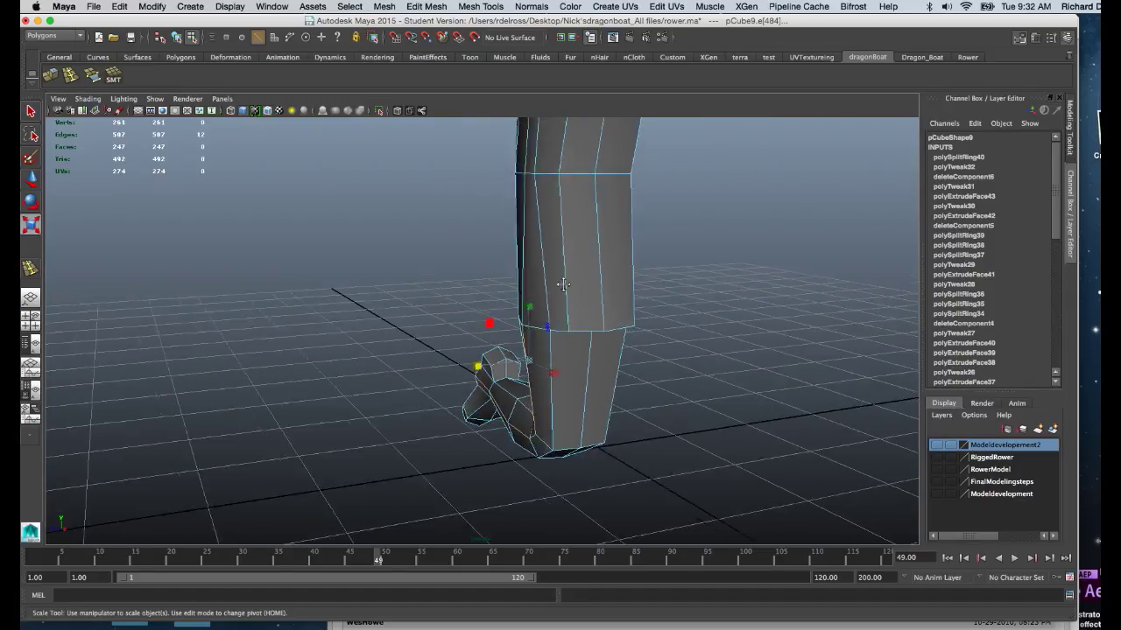
pyautogui.keyDown('alt'); pyautogui.moveTo(561, 281); pyautogui.dragTo(483, 363, button='middle'); pyautogui.keyUp('alt')
pyautogui.keyDown('alt'); pyautogui.moveTo(483, 363); pyautogui.dragTo(535, 347); pyautogui.keyUp('alt')
pyautogui.keyDown('alt'); pyautogui.moveTo(535, 348); pyautogui.dragTo(523, 348, button='right'); pyautogui.keyUp('alt')
pyautogui.moveTo(524, 348)
pyautogui.keyDown('alt'); pyautogui.mouseDown()
pyautogui.moveTo(555, 355)
pyautogui.moveTo(523, 355)
pyautogui.mouseUp(); pyautogui.keyUp('alt')
pyautogui.keyDown('alt'); pyautogui.moveTo(523, 355); pyautogui.dragTo(534, 264, button='middle'); pyautogui.keyUp('alt')
pyautogui.keyDown('alt'); pyautogui.moveTo(534, 265); pyautogui.dragTo(581, 381); pyautogui.keyUp('alt')
pyautogui.press('3')
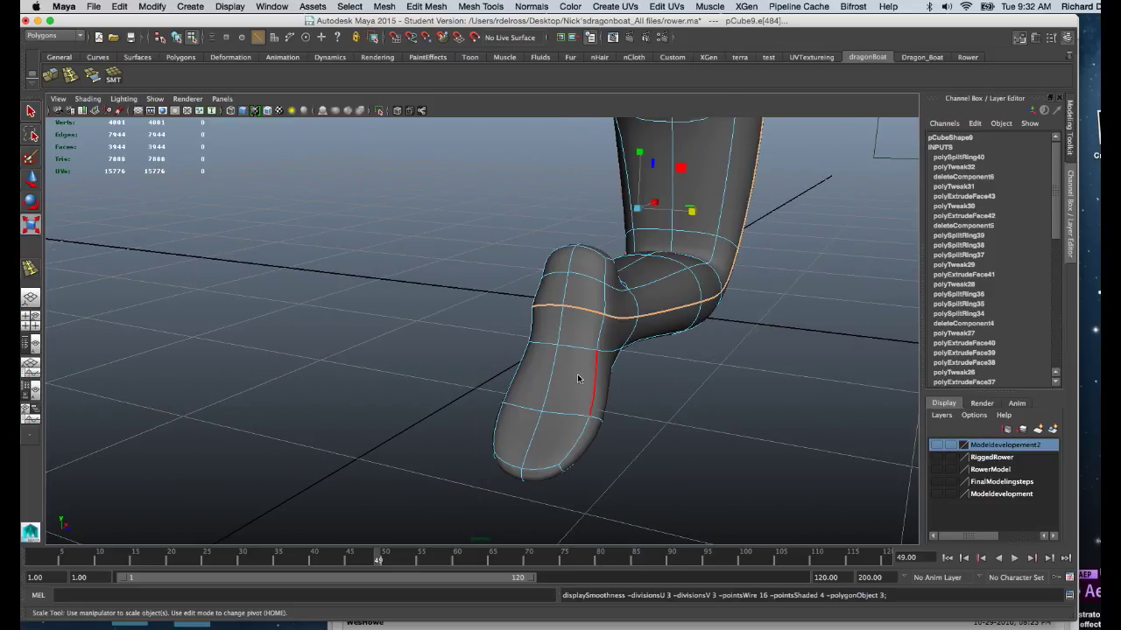
pyautogui.keyDown('alt'); pyautogui.moveTo(704, 283); pyautogui.dragTo(543, 320); pyautogui.keyUp('alt')
pyautogui.keyDown('alt'); pyautogui.moveTo(543, 320); pyautogui.dragTo(552, 243, button='right'); pyautogui.keyUp('alt')
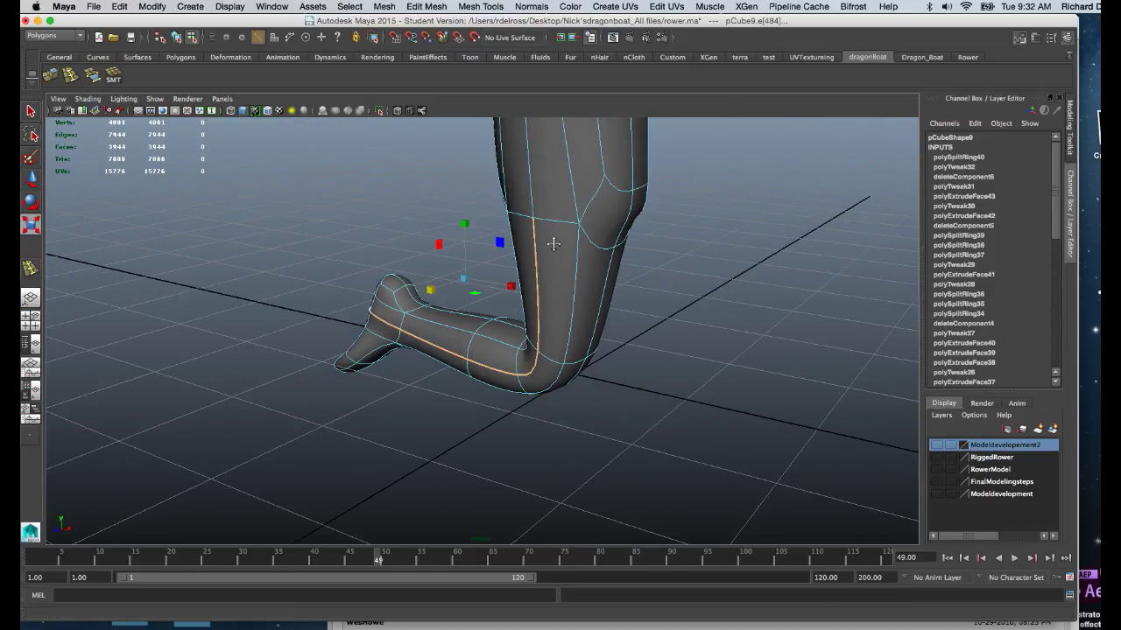
pyautogui.keyDown('alt'); pyautogui.moveTo(552, 243); pyautogui.dragTo(523, 421, button='middle'); pyautogui.keyUp('alt')
pyautogui.keyDown('alt'); pyautogui.moveTo(524, 421); pyautogui.dragTo(496, 215, button='right'); pyautogui.keyUp('alt')
pyautogui.keyDown('alt'); pyautogui.moveTo(495, 215); pyautogui.dragTo(493, 201); pyautogui.keyUp('alt')
# - Return the body to object mode with the unsmoothed display and save the scene
pyautogui.rightClick(493, 197)
pyautogui.click(520, 183)
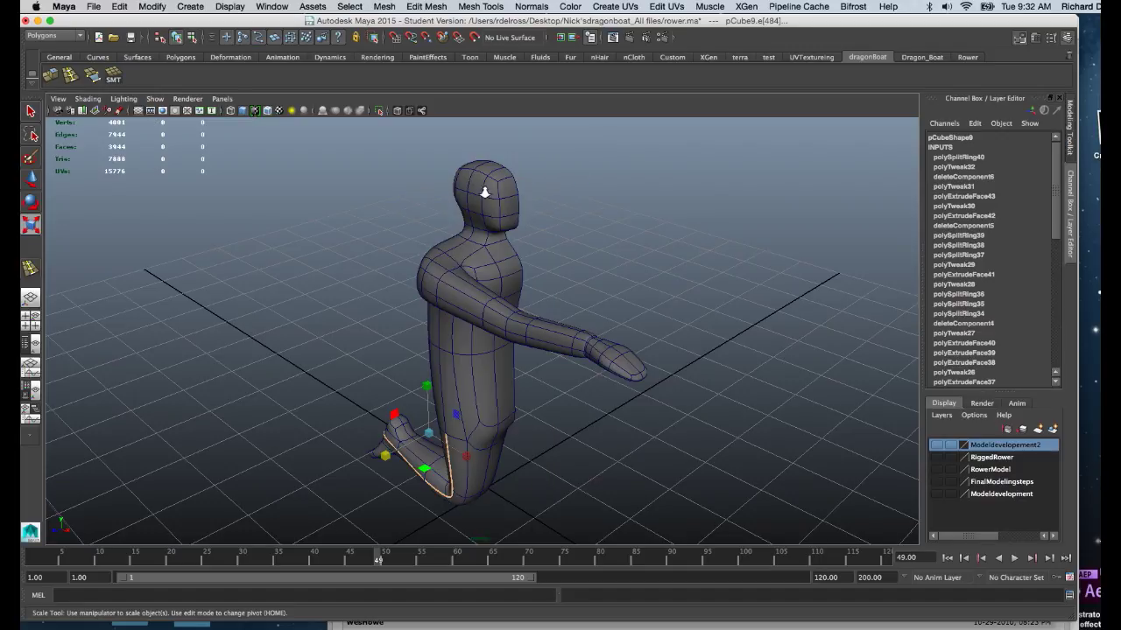
pyautogui.click(485, 194)
pyautogui.press('1')
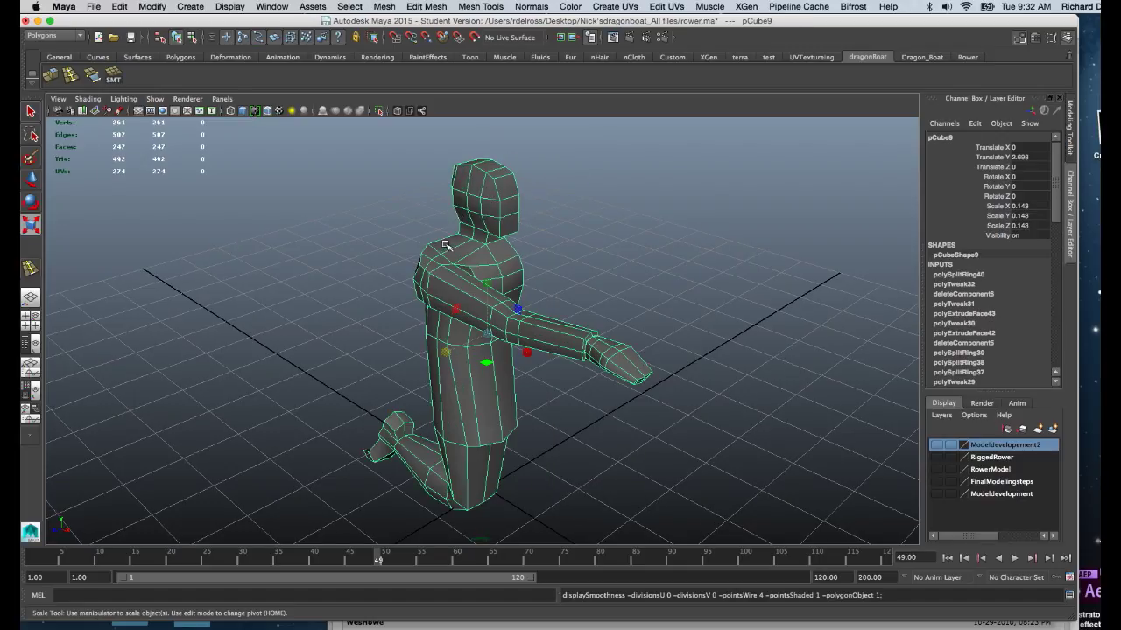
pyautogui.keyDown('alt'); pyautogui.moveTo(441, 256); pyautogui.dragTo(481, 372, button='right'); pyautogui.keyUp('alt')
pyautogui.press('q')
pyautogui.press('super+s')
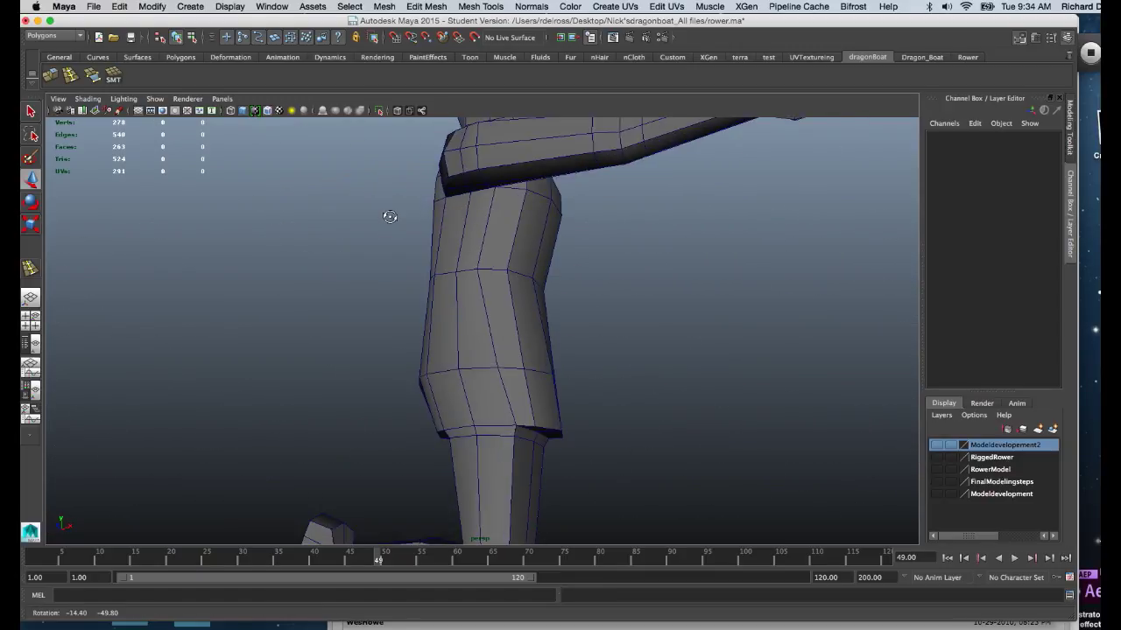
# - Select the horizontal row of edges at the waist and move it slightly forward along X
pyautogui.keyDown('alt'); pyautogui.moveTo(388, 213); pyautogui.dragTo(493, 300, button='right'); pyautogui.keyUp('alt')
pyautogui.keyDown('alt'); pyautogui.moveTo(493, 301); pyautogui.dragTo(523, 295); pyautogui.keyUp('alt')
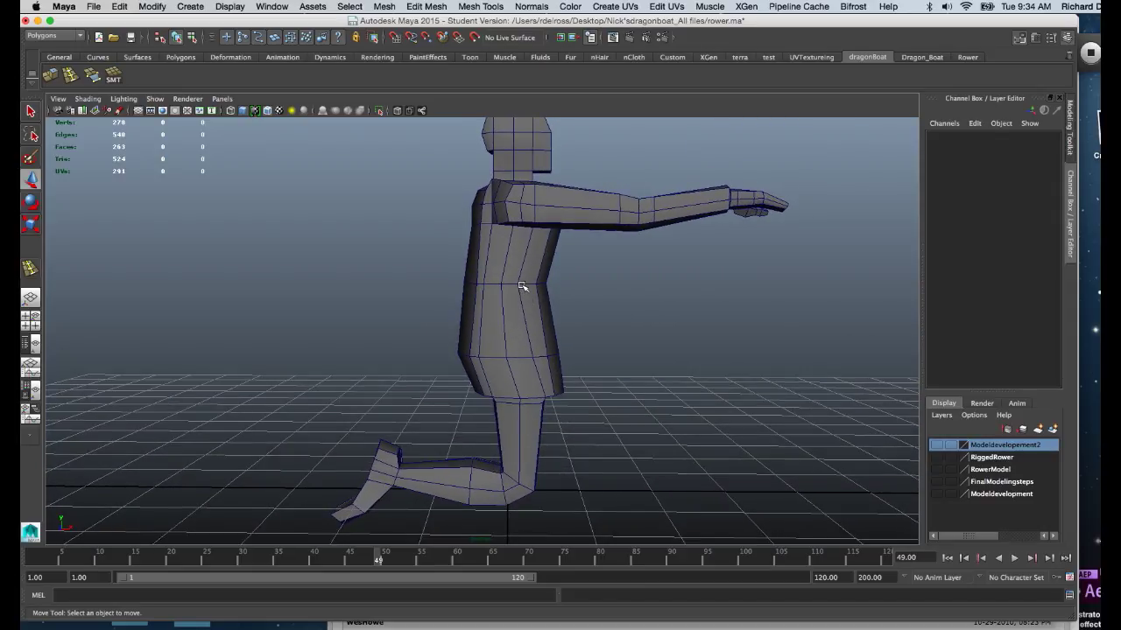
pyautogui.rightClick(522, 286)
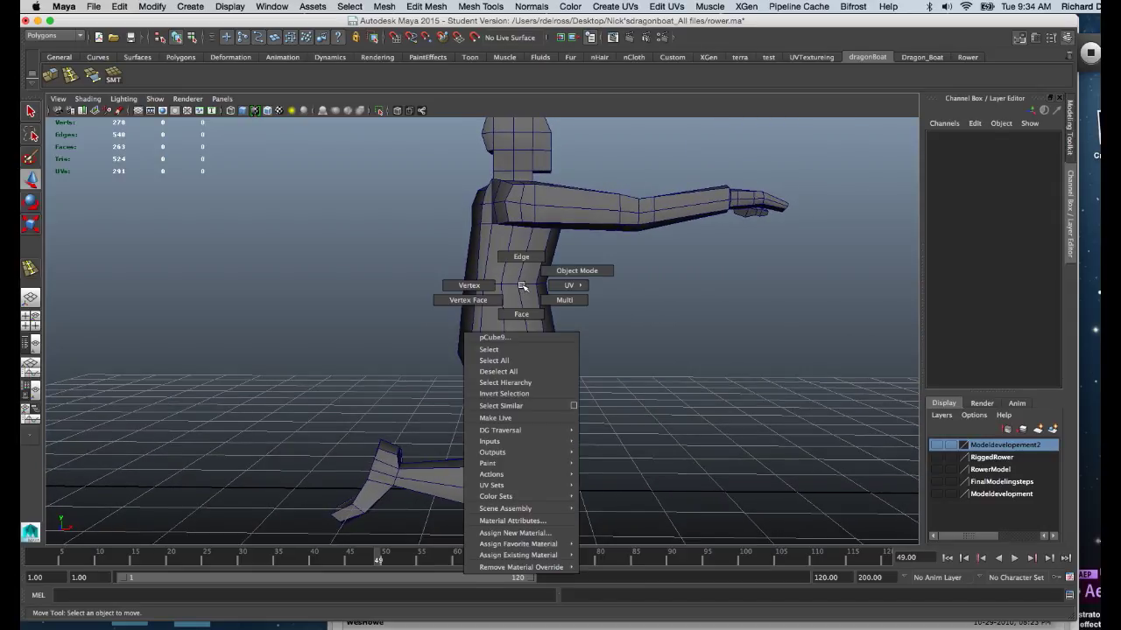
pyautogui.moveTo(522, 284); pyautogui.dragTo(522, 258, button='right')
pyautogui.click(531, 284)
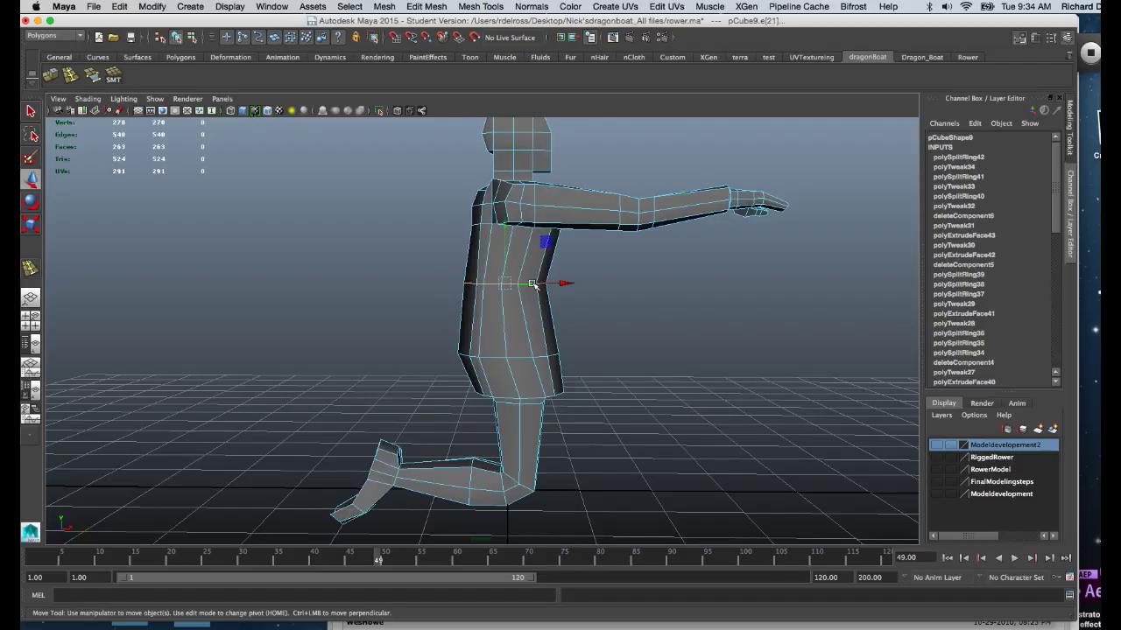
pyautogui.moveTo(560, 283); pyautogui.dragTo(566, 286)
pyautogui.keyDown('alt'); pyautogui.moveTo(521, 332); pyautogui.dragTo(511, 323); pyautogui.keyUp('alt')
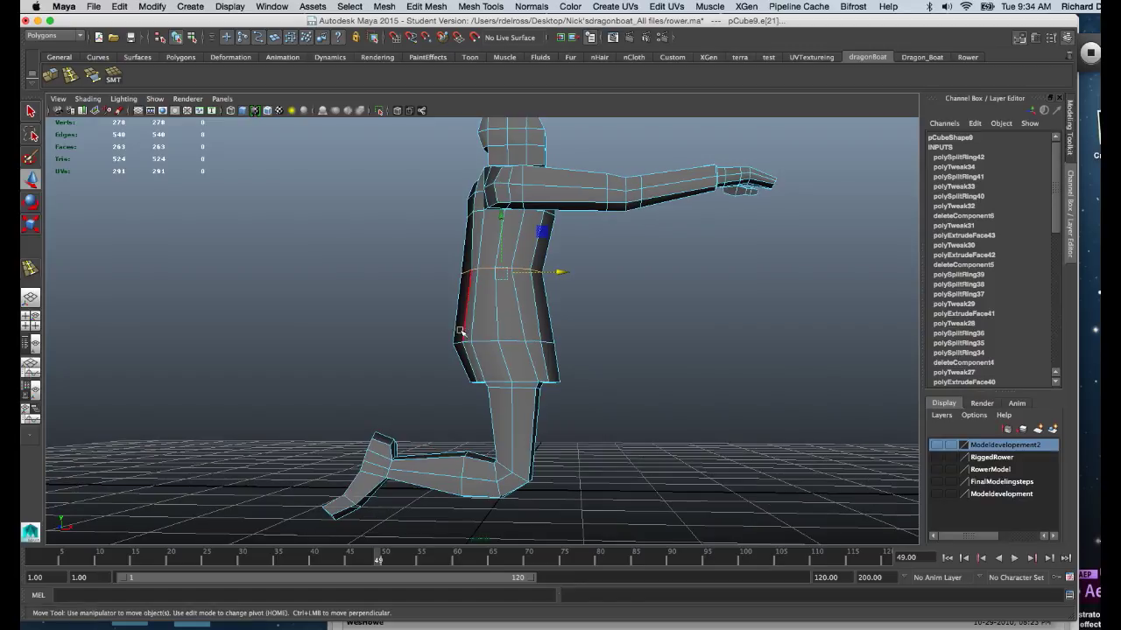
# - Select the horizontal row of edges just above the hips, lower it slightly and nudge it along X
pyautogui.click(514, 343)
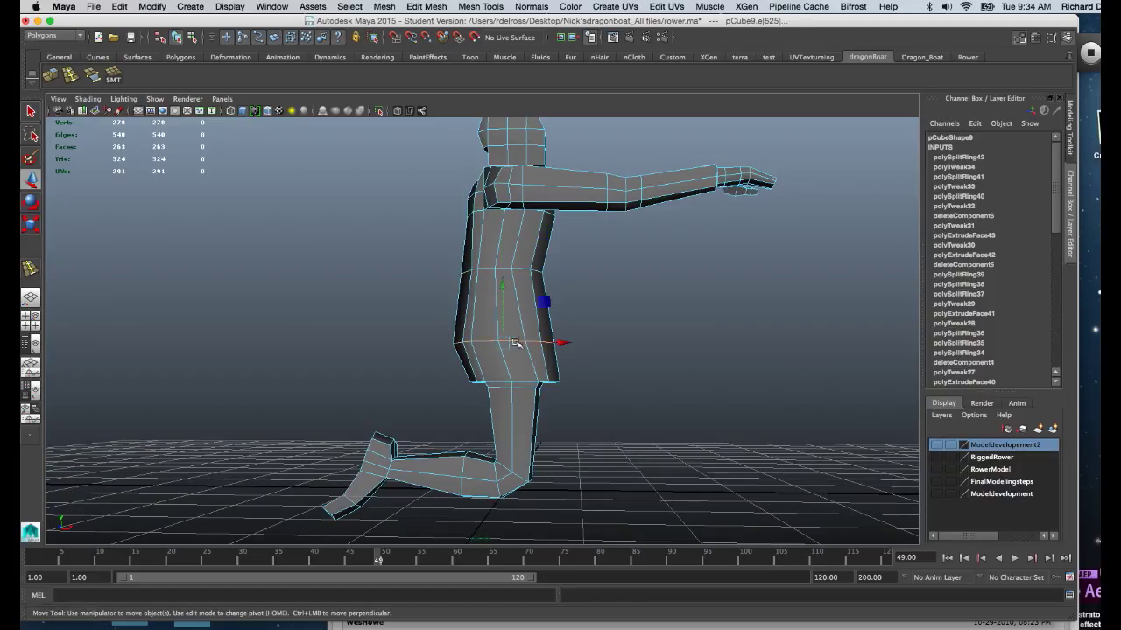
pyautogui.moveTo(560, 345)
pyautogui.mouseDown()
pyautogui.moveTo(573, 347)
pyautogui.moveTo(561, 351)
pyautogui.mouseUp()
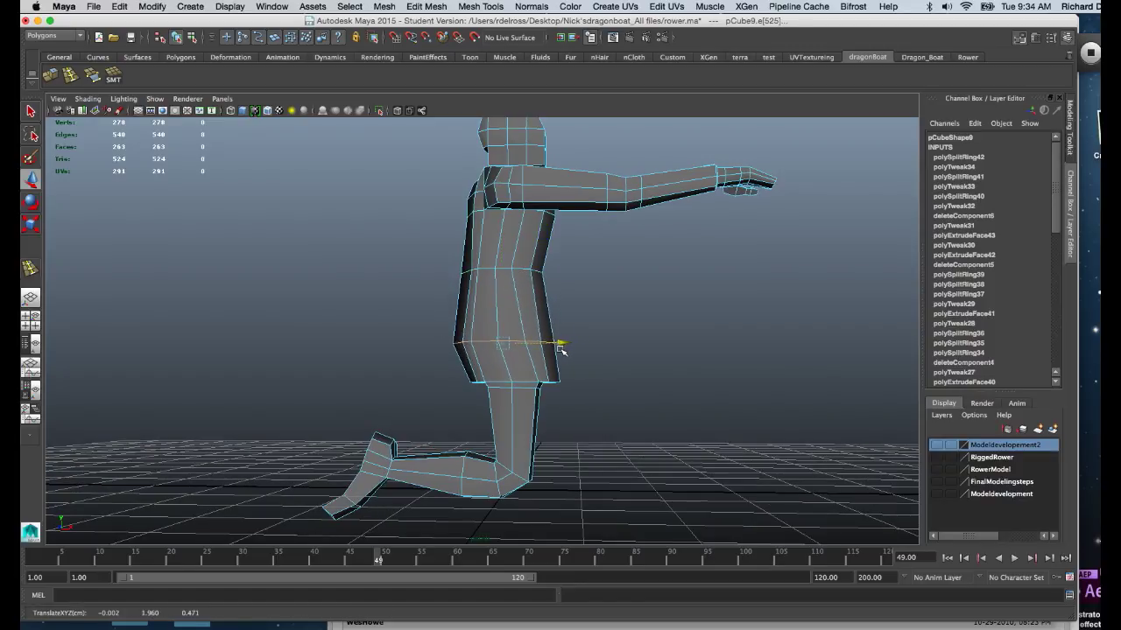
pyautogui.moveTo(506, 288); pyautogui.dragTo(510, 294)
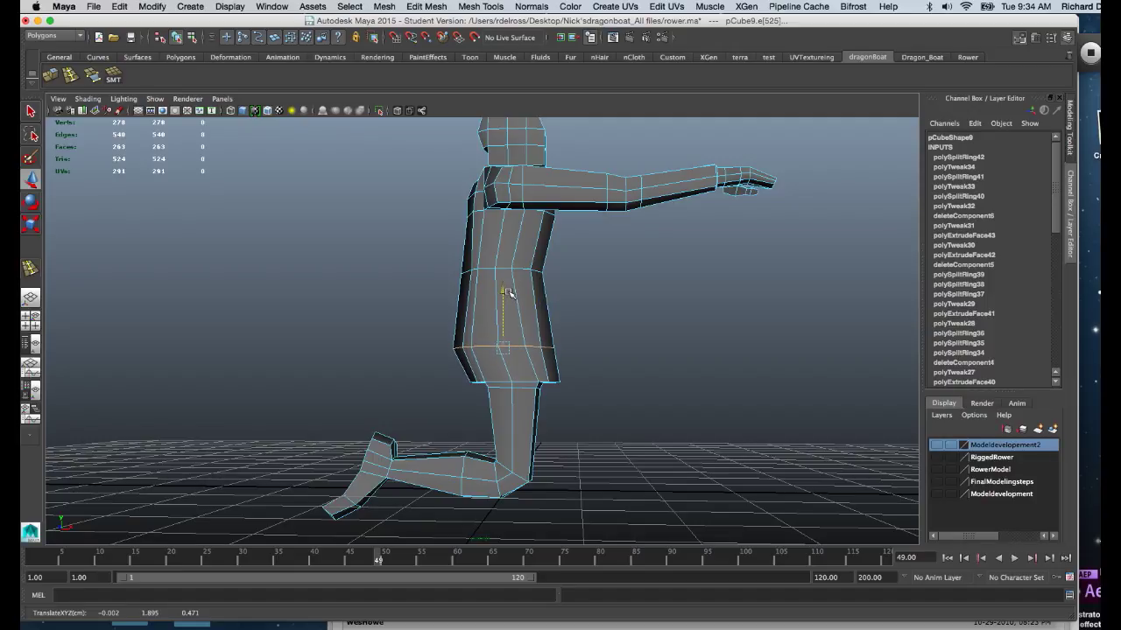
pyautogui.moveTo(560, 345); pyautogui.dragTo(564, 348)
# - Return the body to object mode and select the whole mesh
pyautogui.keyDown('alt'); pyautogui.moveTo(512, 338); pyautogui.dragTo(593, 310, button='right'); pyautogui.keyUp('alt')
pyautogui.keyDown('alt'); pyautogui.moveTo(593, 310); pyautogui.dragTo(532, 351); pyautogui.keyUp('alt')
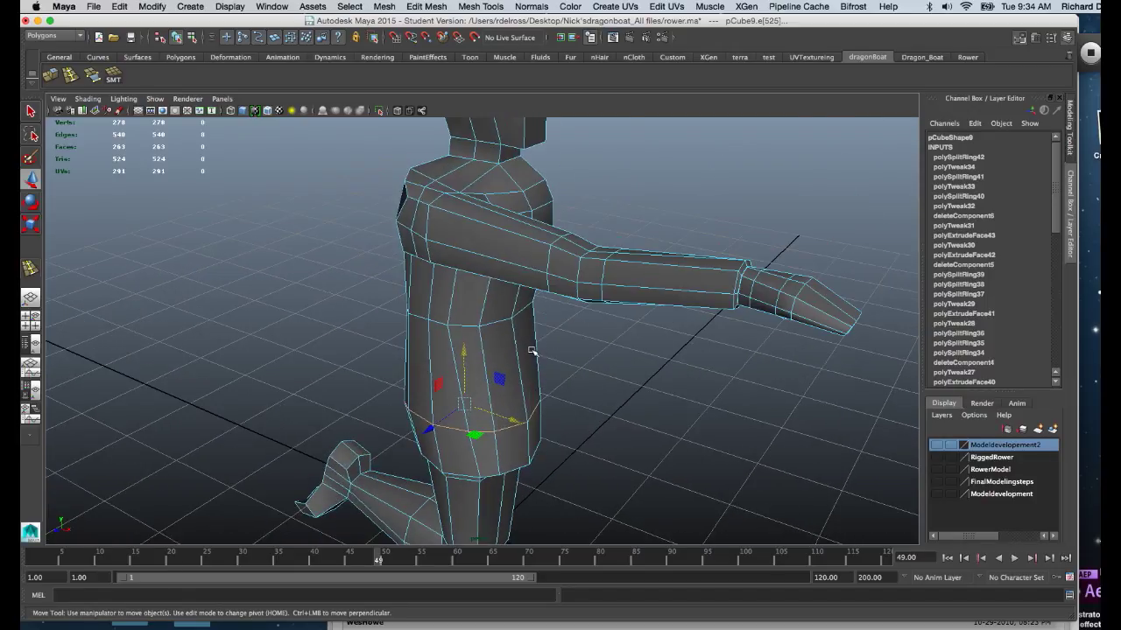
pyautogui.keyDown('alt'); pyautogui.moveTo(532, 351); pyautogui.dragTo(474, 237, button='right'); pyautogui.keyUp('alt')
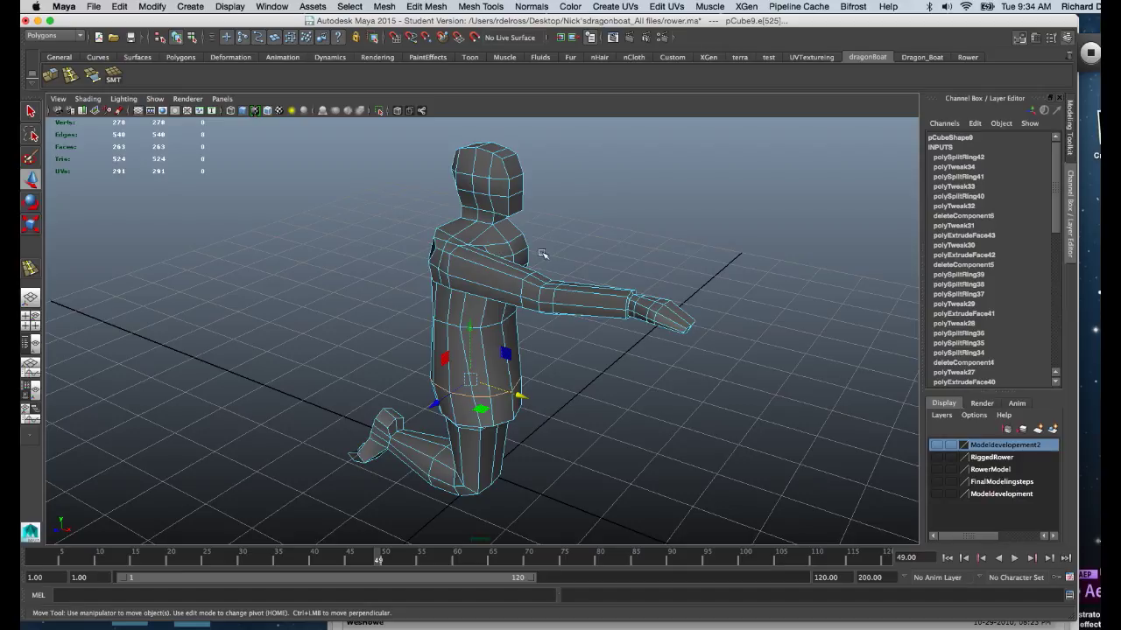
pyautogui.keyDown('alt'); pyautogui.moveTo(567, 256); pyautogui.dragTo(502, 239); pyautogui.keyUp('alt')
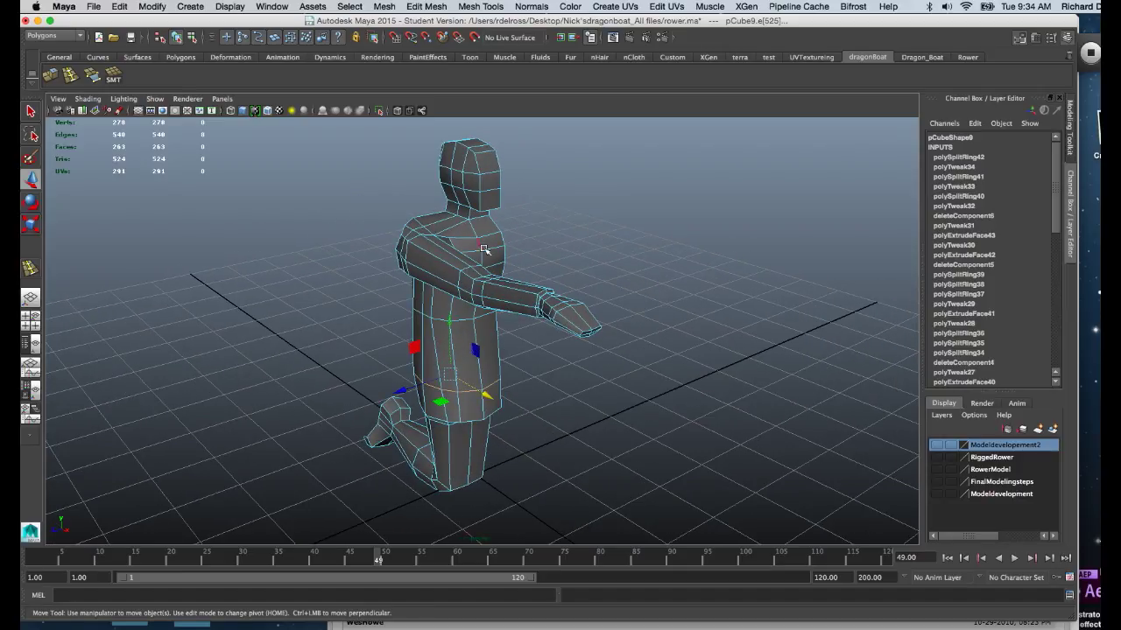
pyautogui.click(493, 252)
pyautogui.moveTo(491, 241); pyautogui.dragTo(496, 220, button='right')
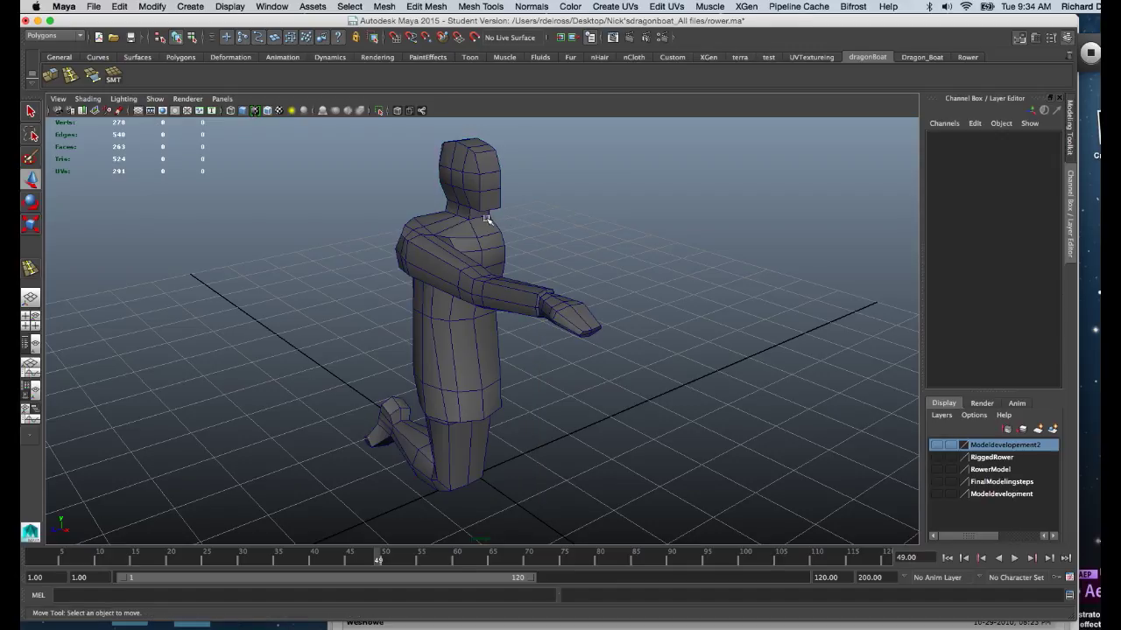
pyautogui.click(492, 223)
# - In vertex mode, move the protruding inner hip vertices along Z toward the body's centre line and undo the last nudge
pyautogui.keyDown('alt'); pyautogui.moveTo(489, 229); pyautogui.dragTo(558, 256, button='middle'); pyautogui.keyUp('alt')
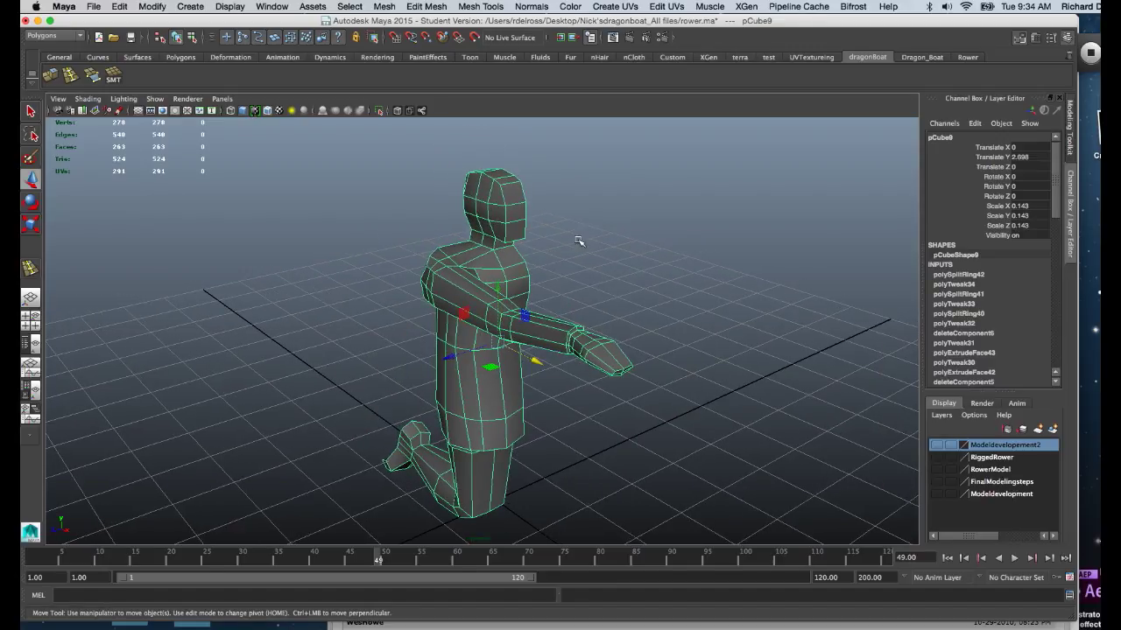
pyautogui.keyDown('alt'); pyautogui.moveTo(624, 281); pyautogui.dragTo(566, 265); pyautogui.keyUp('alt')
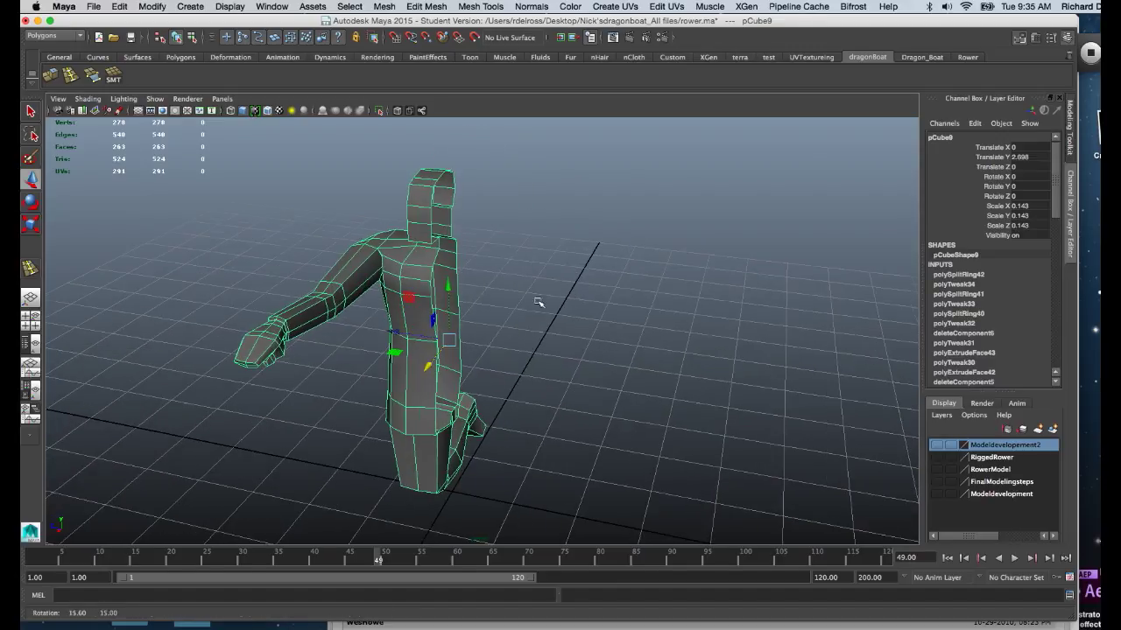
pyautogui.keyDown('alt'); pyautogui.moveTo(538, 303); pyautogui.dragTo(487, 380); pyautogui.keyUp('alt')
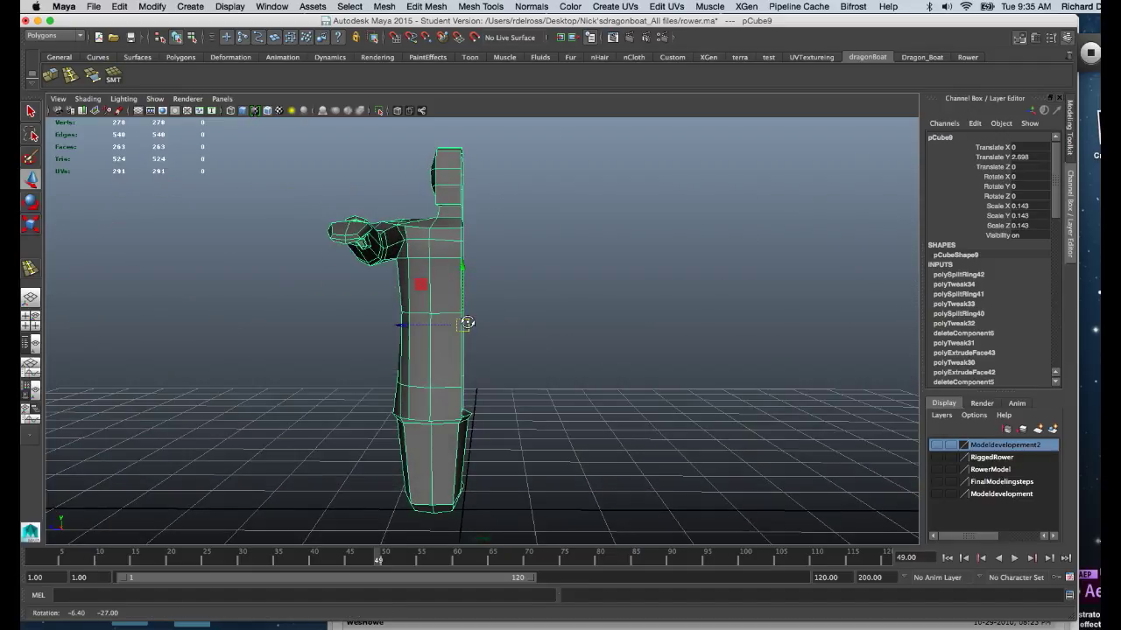
pyautogui.keyDown('alt'); pyautogui.moveTo(487, 380); pyautogui.dragTo(488, 428, button='right'); pyautogui.keyUp('alt')
pyautogui.keyDown('alt'); pyautogui.moveTo(477, 352); pyautogui.dragTo(520, 360); pyautogui.keyUp('alt')
pyautogui.rightClick(522, 359)
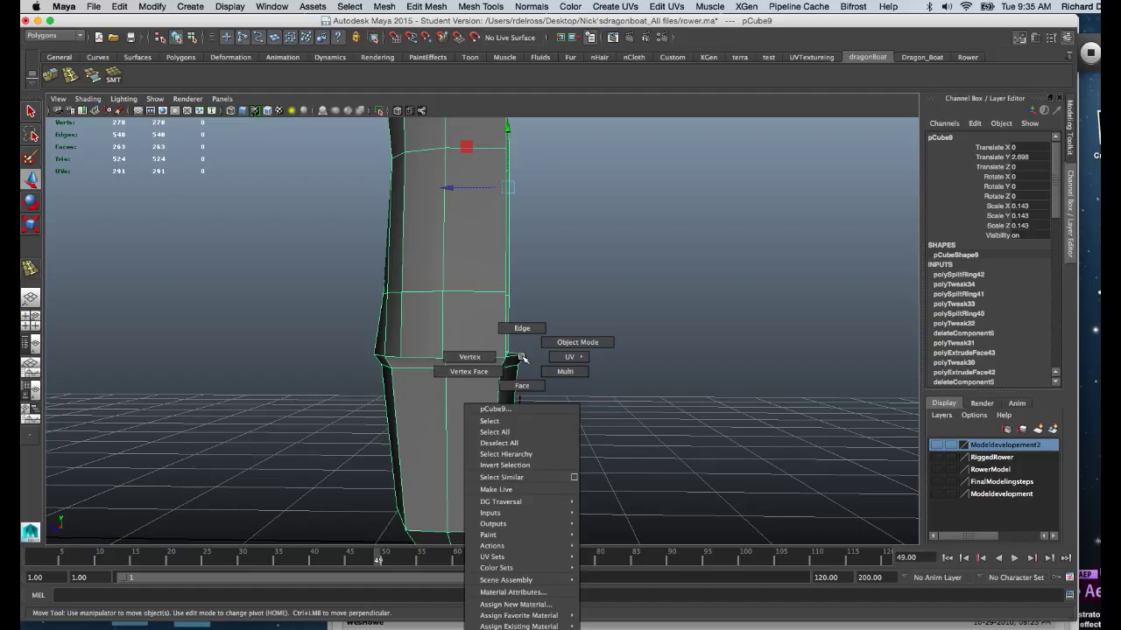
pyautogui.click(503, 357)
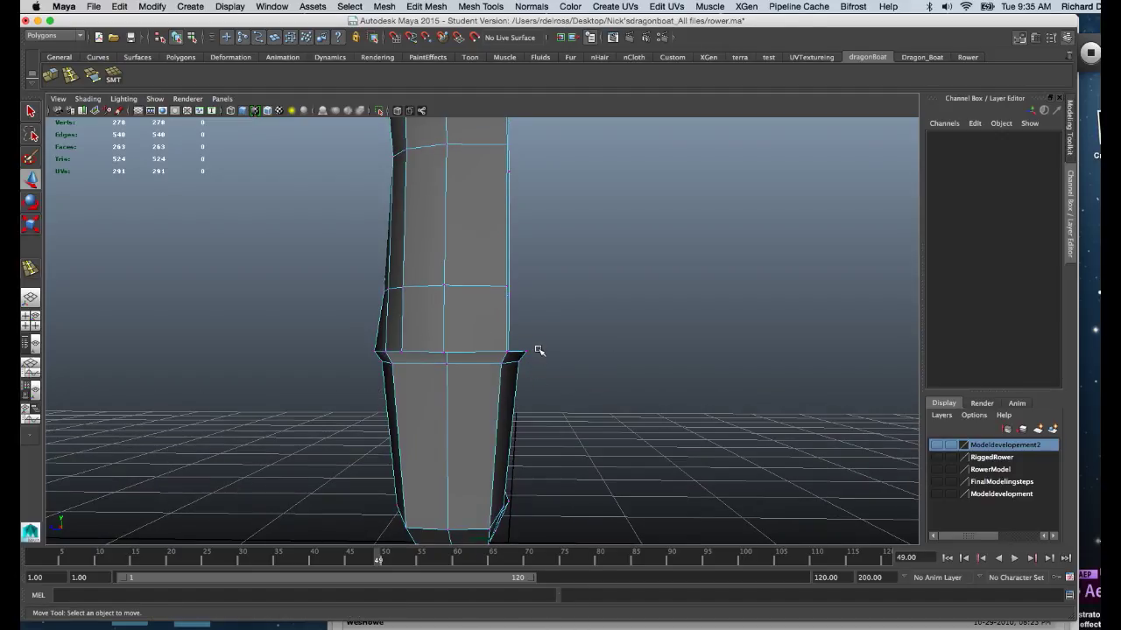
pyautogui.moveTo(525, 357); pyautogui.dragTo(522, 359)
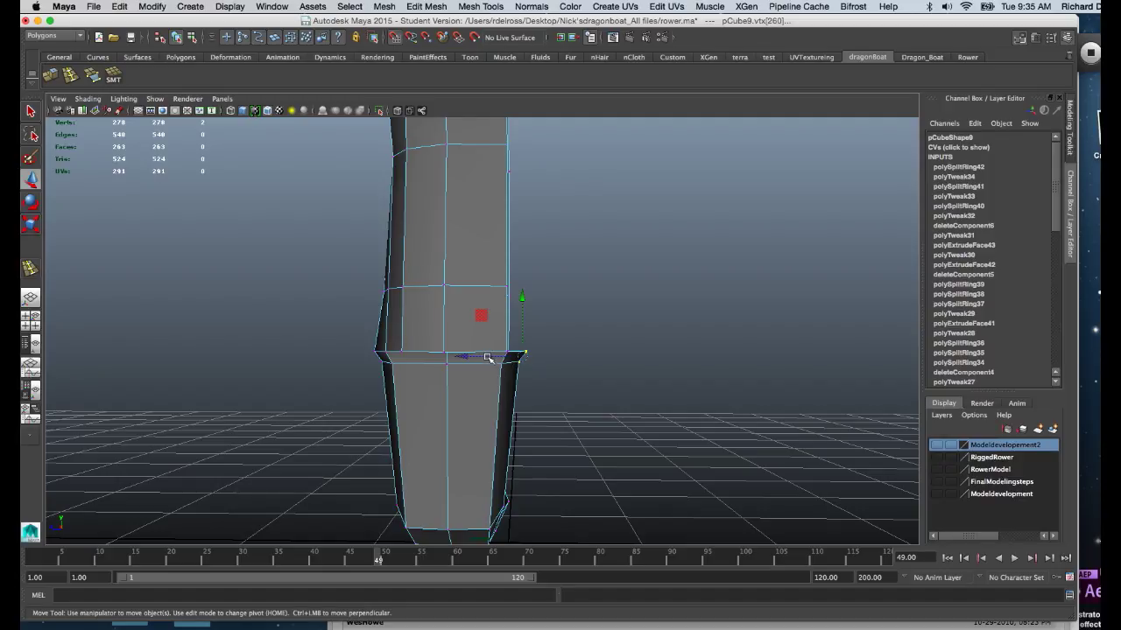
pyautogui.moveTo(488, 358)
pyautogui.mouseDown()
pyautogui.moveTo(474, 359)
pyautogui.moveTo(513, 356)
pyautogui.moveTo(488, 353)
pyautogui.mouseUp()
pyautogui.hotkey('ctrl', 'z')
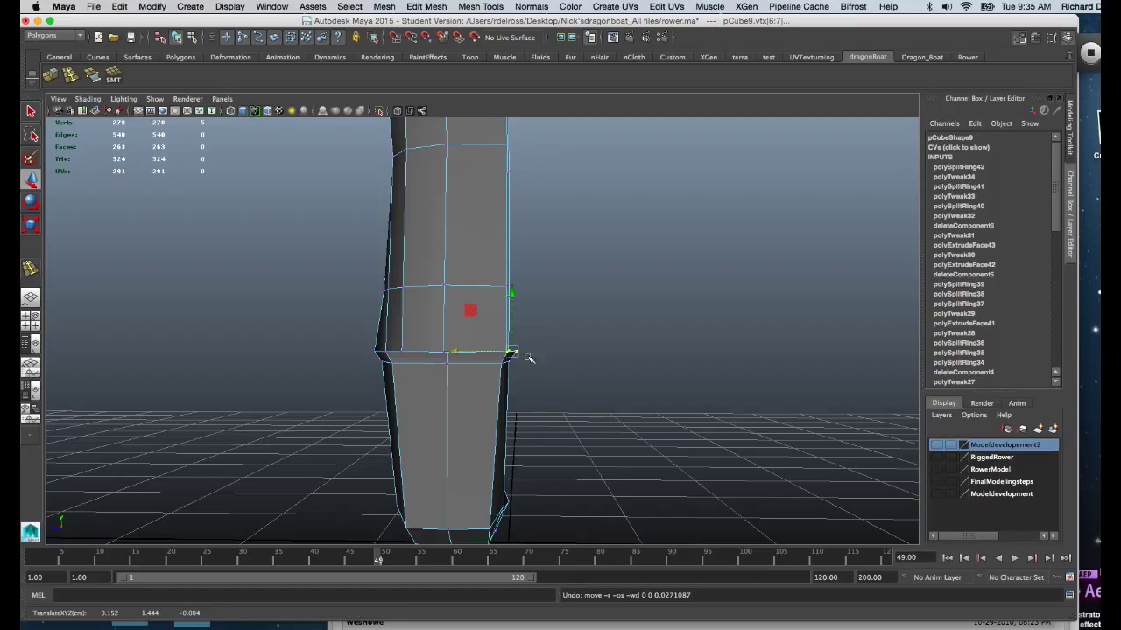
# - Select the single inner hip vertex still sticking out and move it along Z onto the centre line
pyautogui.click(528, 348)
pyautogui.click(514, 355)
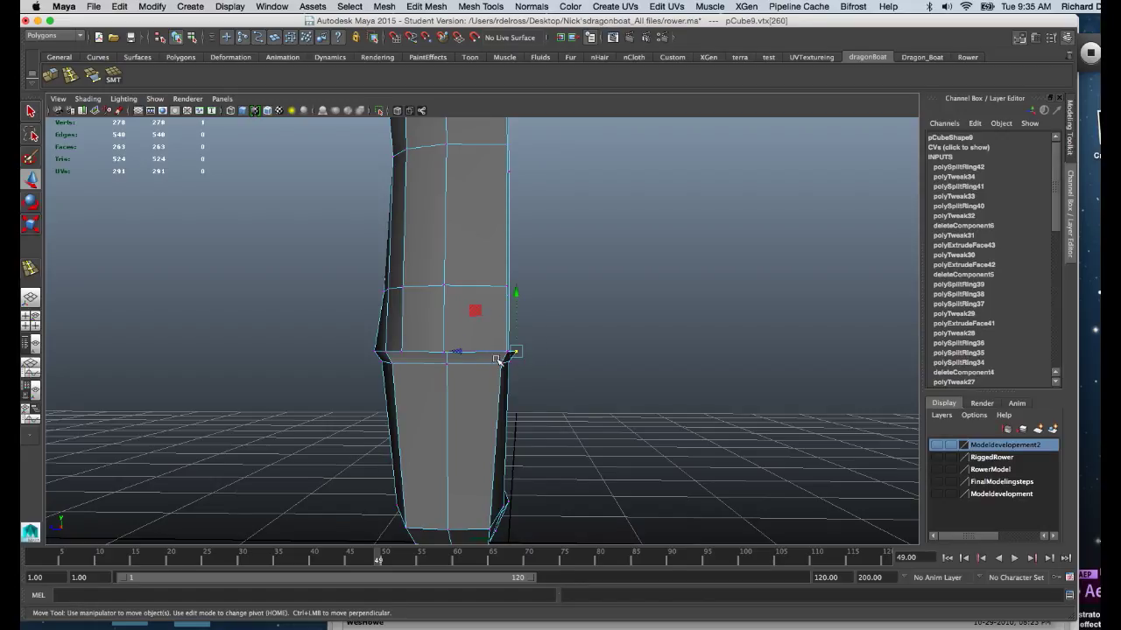
pyautogui.click(524, 348)
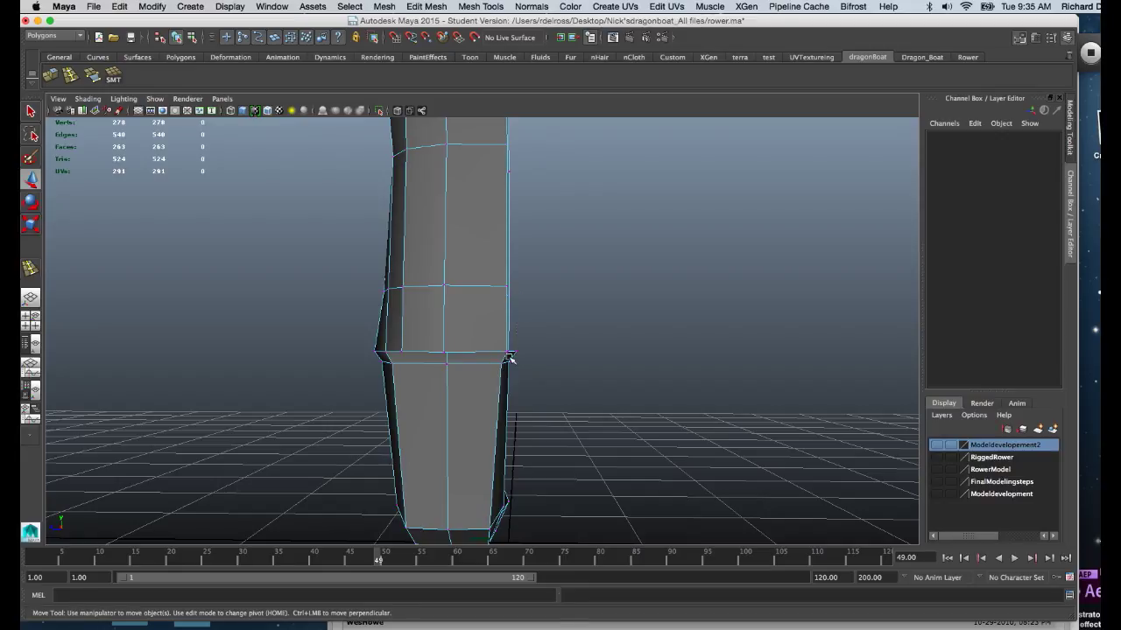
pyautogui.click(511, 358)
pyautogui.moveTo(485, 353); pyautogui.dragTo(522, 367)
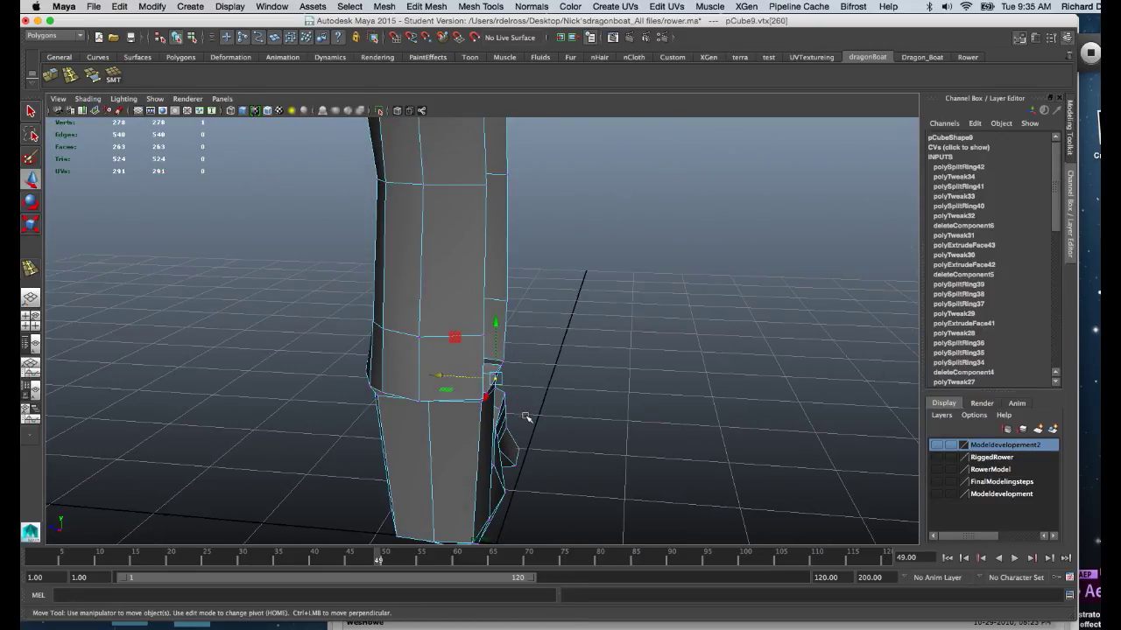
# - Select all vertices of the knee, lower leg and foot and shift them slightly outward along Z
pyautogui.keyDown('alt'); pyautogui.moveTo(525, 416); pyautogui.dragTo(541, 327, button='middle'); pyautogui.keyUp('alt')
pyautogui.moveTo(541, 327)
pyautogui.keyDown('alt'); pyautogui.mouseDown()
pyautogui.moveTo(523, 352)
pyautogui.moveTo(530, 331)
pyautogui.moveTo(532, 344)
pyautogui.mouseUp(); pyautogui.keyUp('alt')
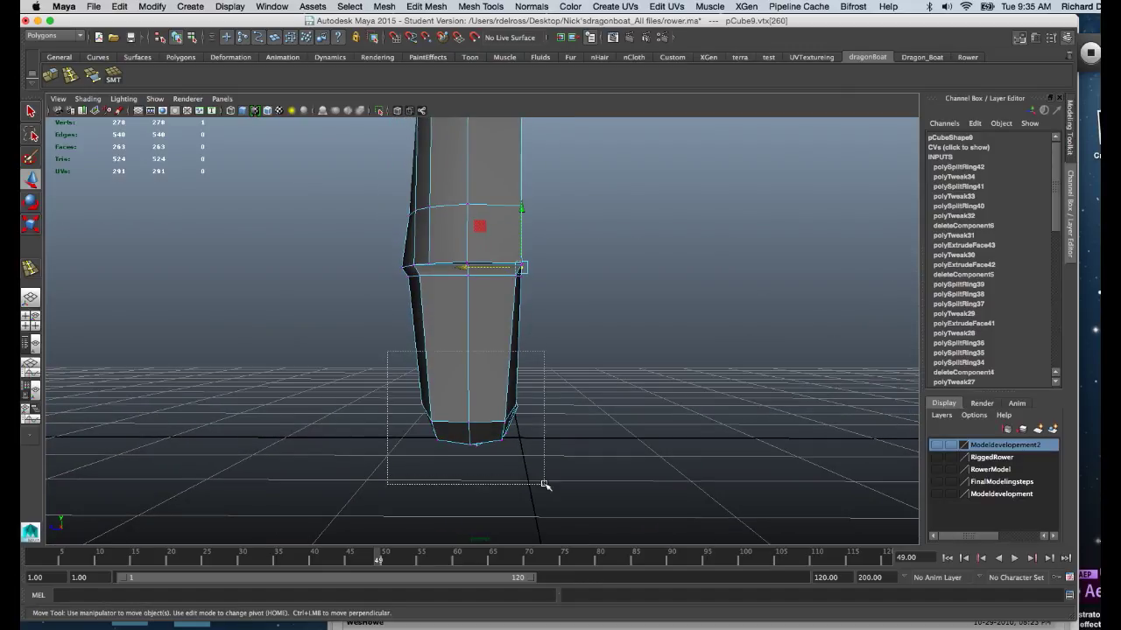
pyautogui.moveTo(544, 484); pyautogui.dragTo(542, 481)
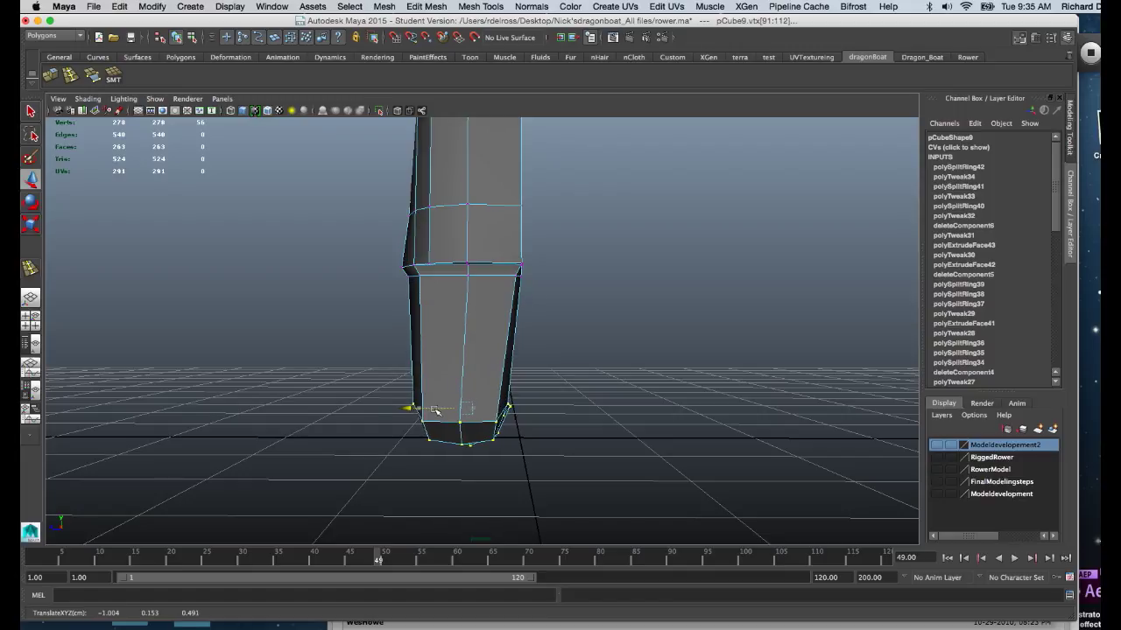